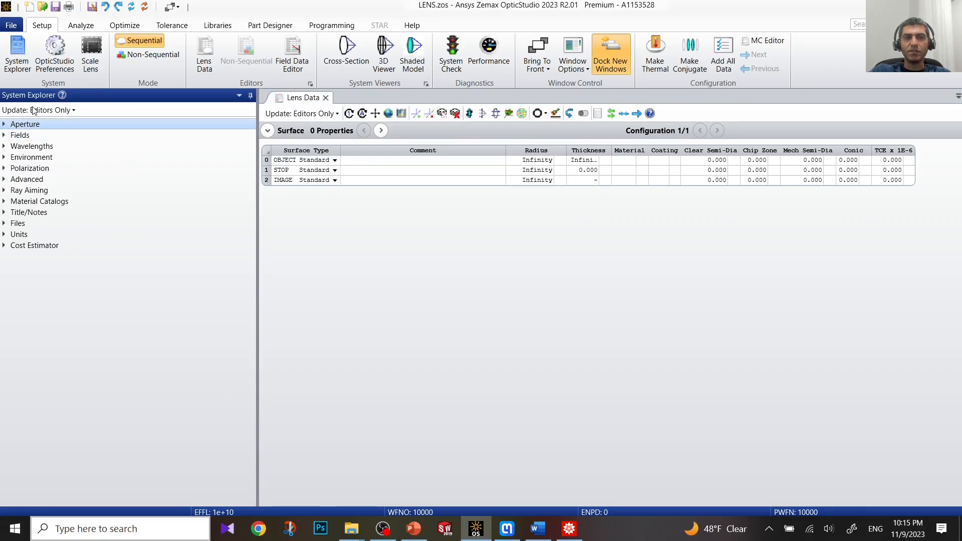
- Set the system aperture to Entrance Pupil Diameter with a value of 50 and Uniform apodization
click(9, 125)
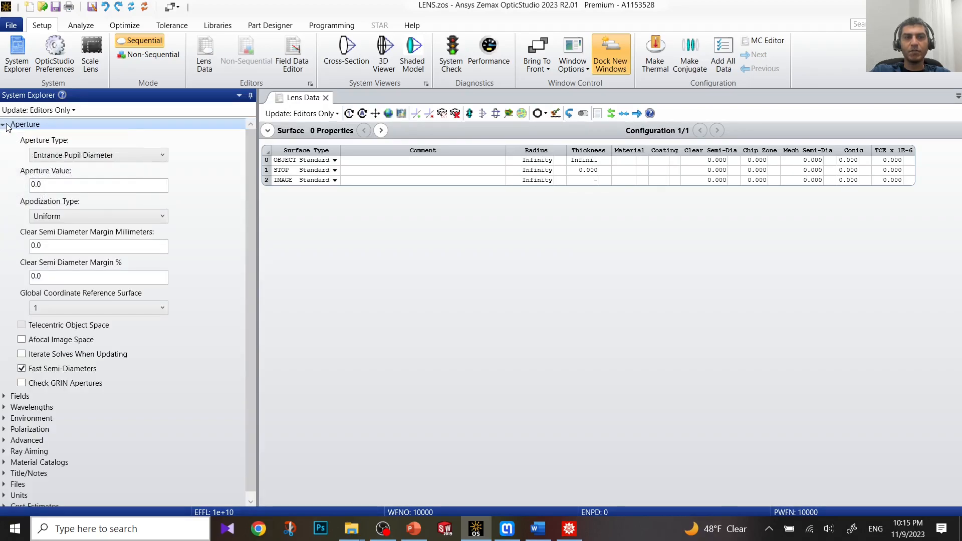
click(92, 156)
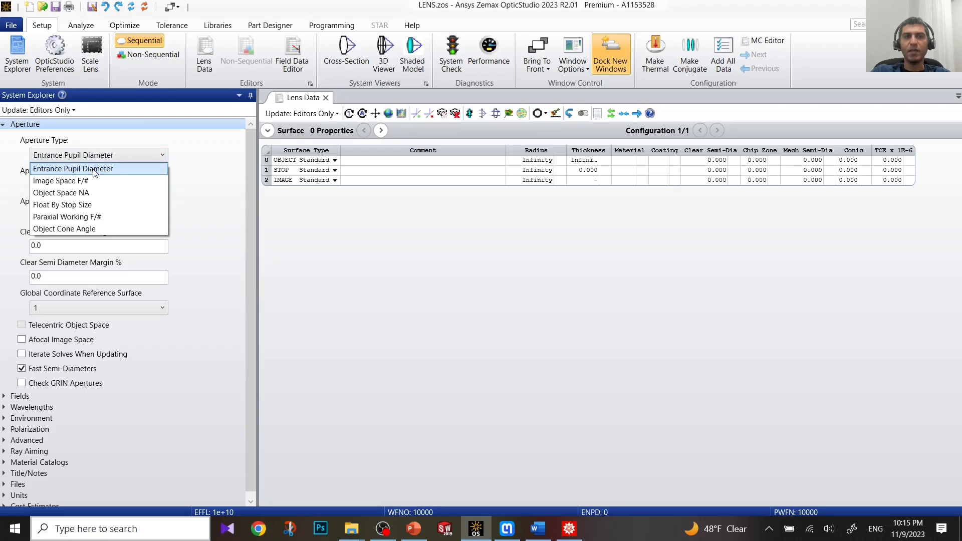
click(96, 169)
click(99, 159)
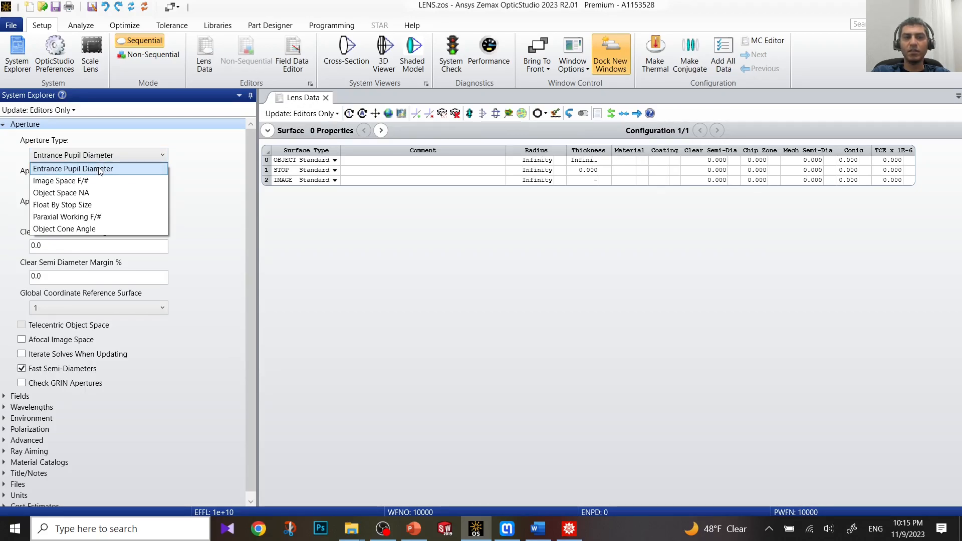
click(98, 169)
drag(79, 187, 23, 189)
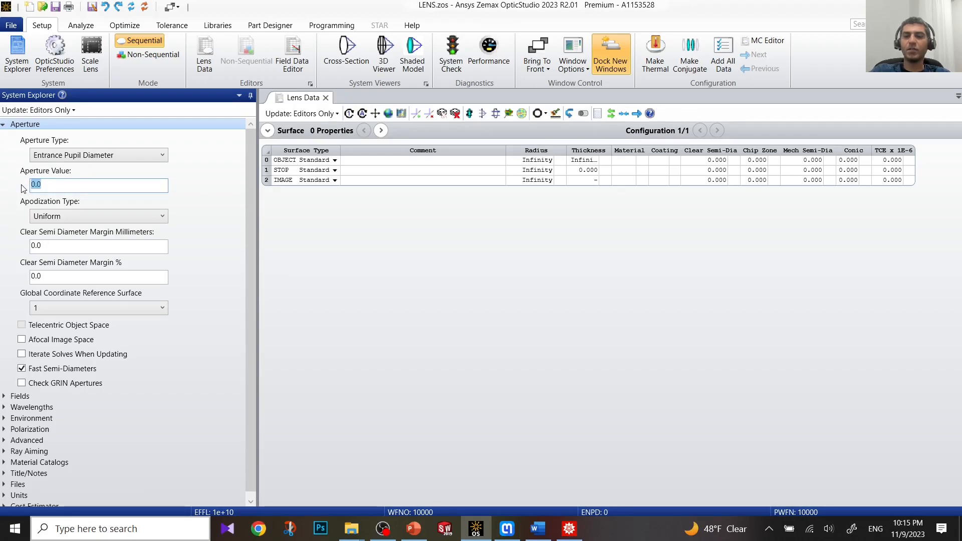
text(50)
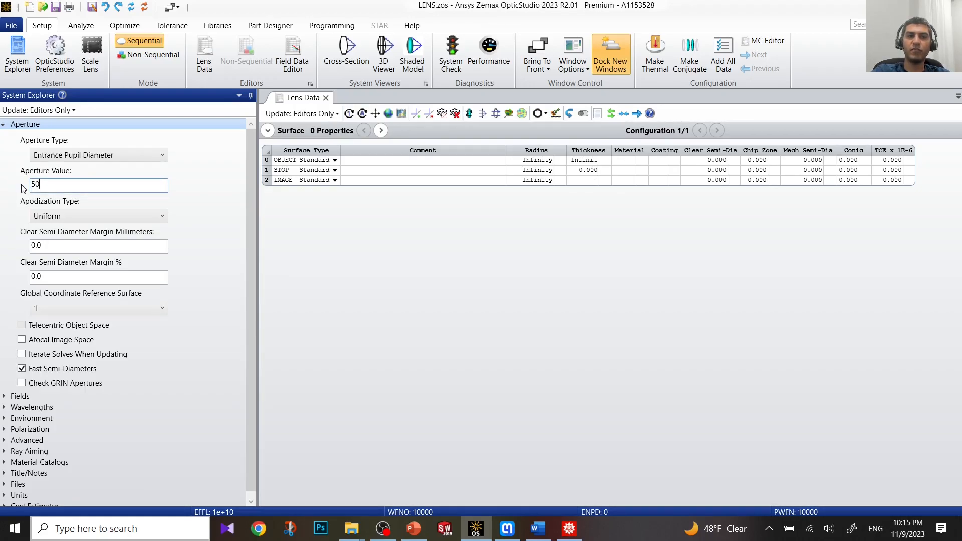
click(100, 217)
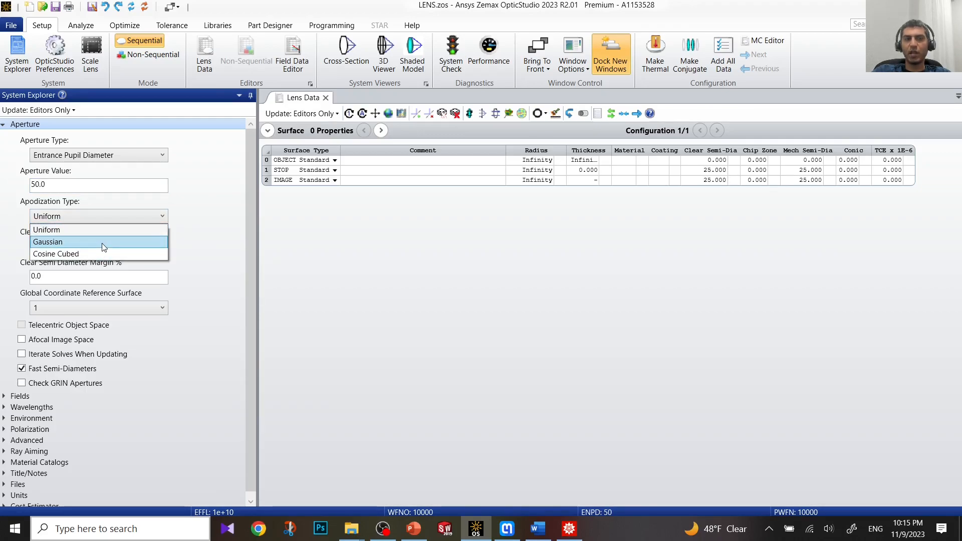
click(102, 234)
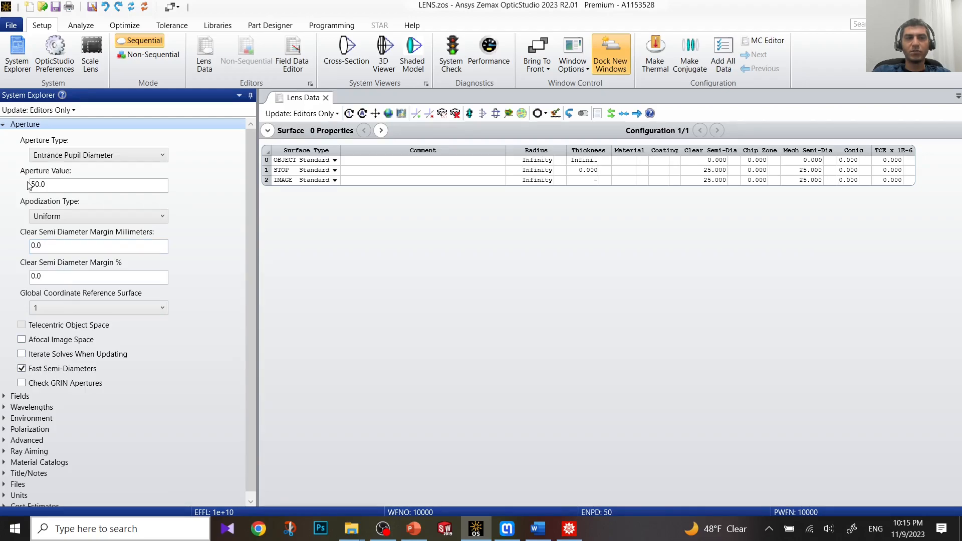
click(2, 125)
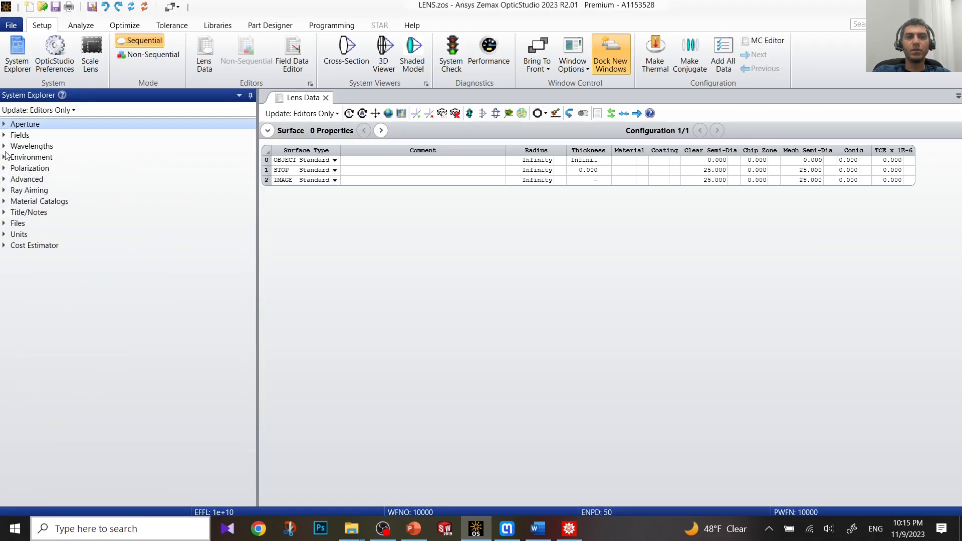
- Review the settings of Field 1 and the list of defined wavelengths
click(4, 136)
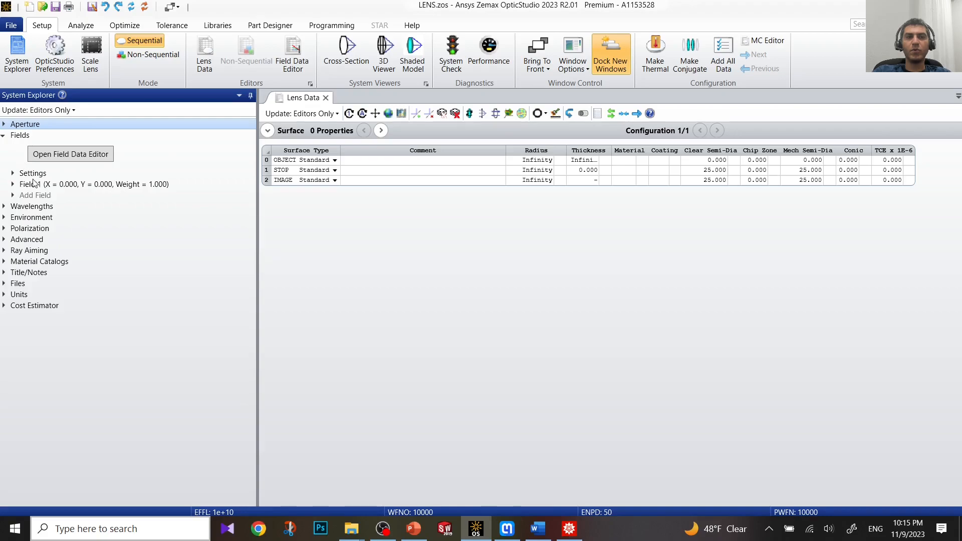
click(13, 184)
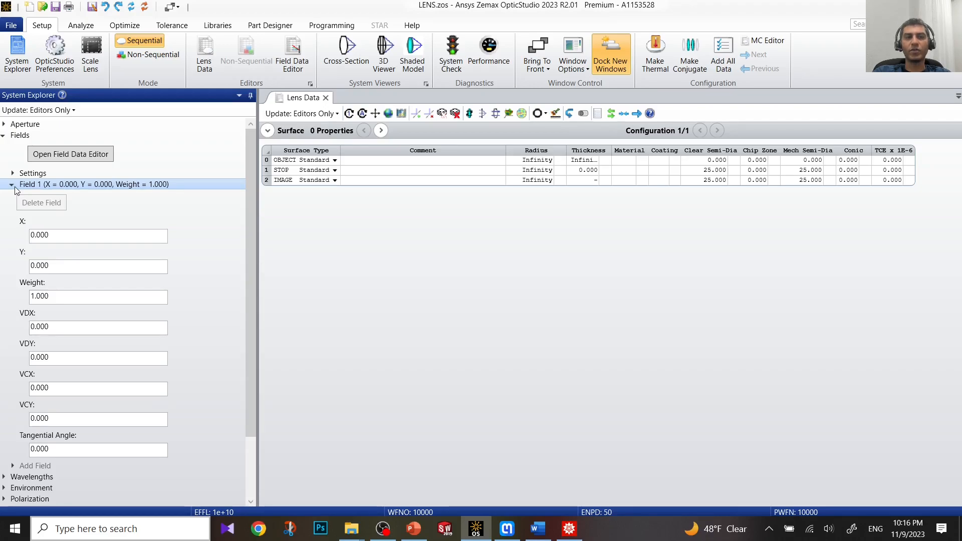
click(4, 136)
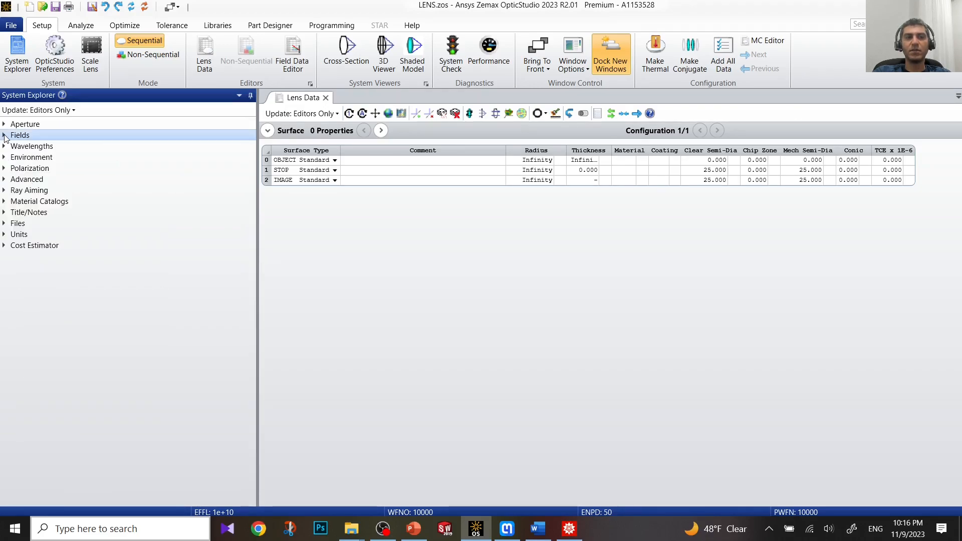
click(4, 146)
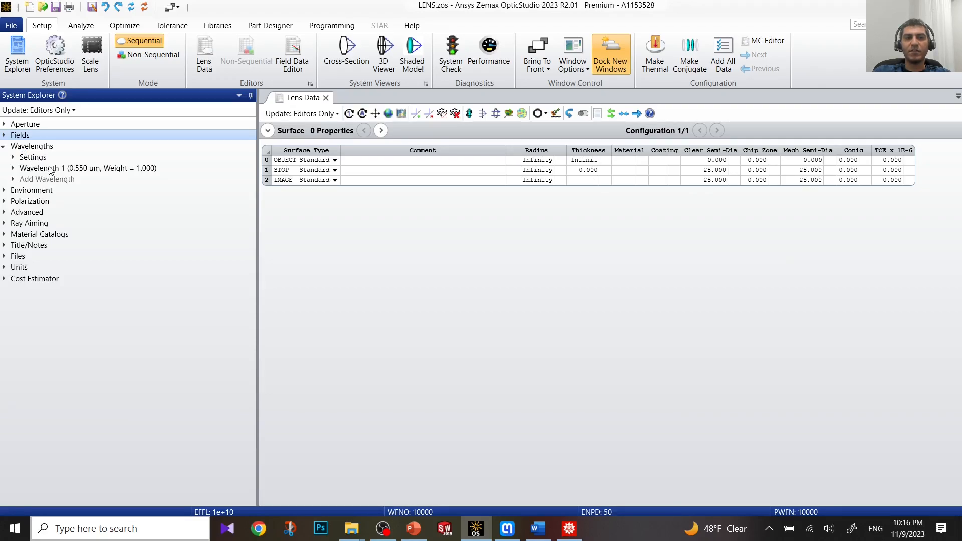
click(5, 147)
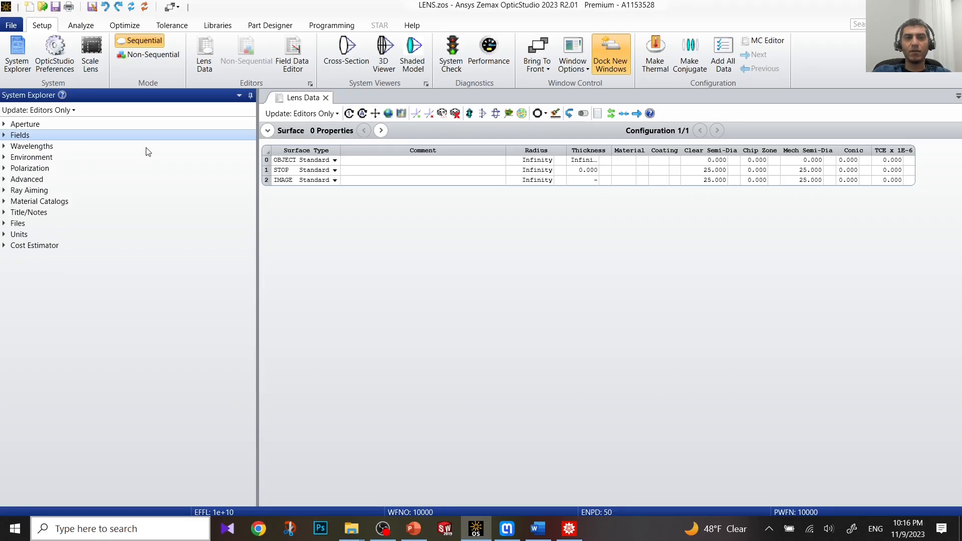
- Set the entrance pupil diameter's aperture value to 0
click(5, 124)
drag(50, 185, 17, 184)
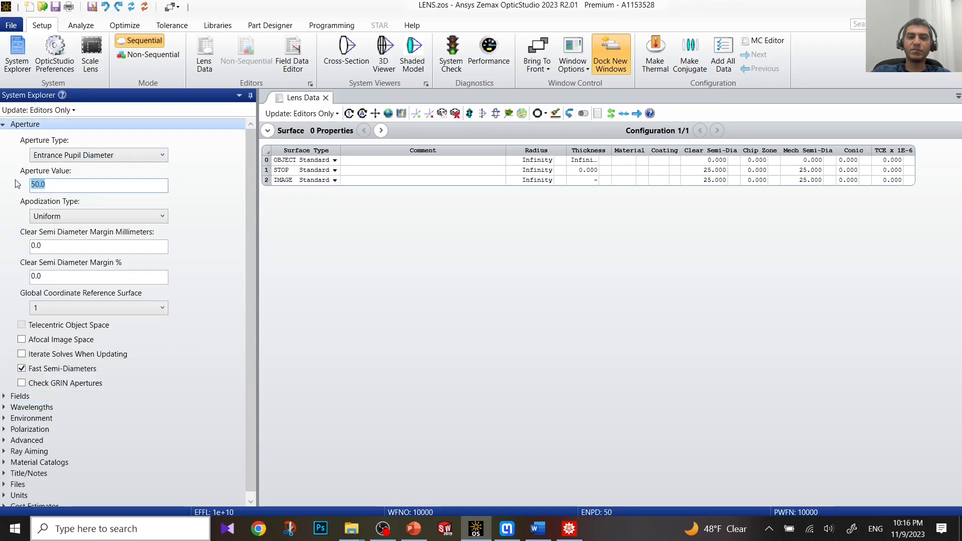
text(0)
key(Return)
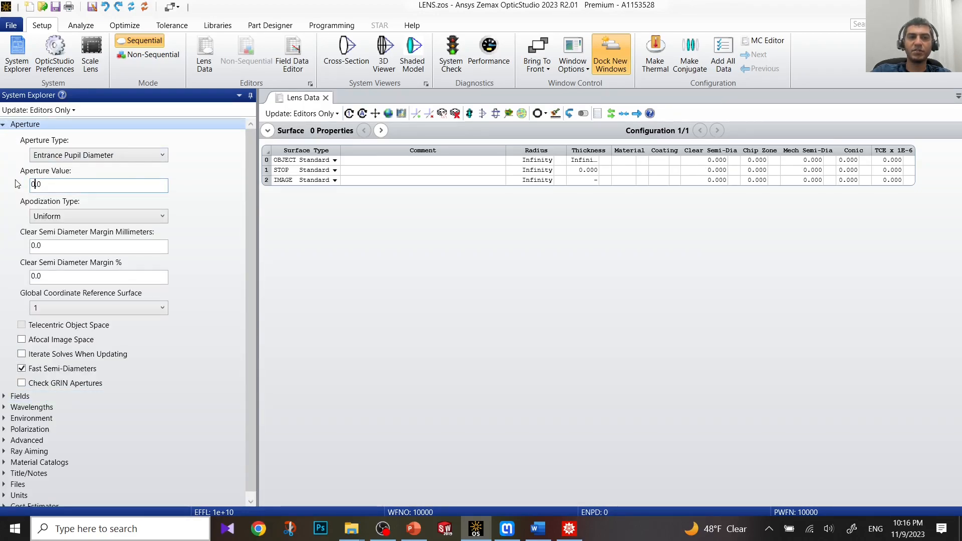
- Open the Cross-Section layout and set the entrance pupil diameter's aperture value to 50
click(348, 55)
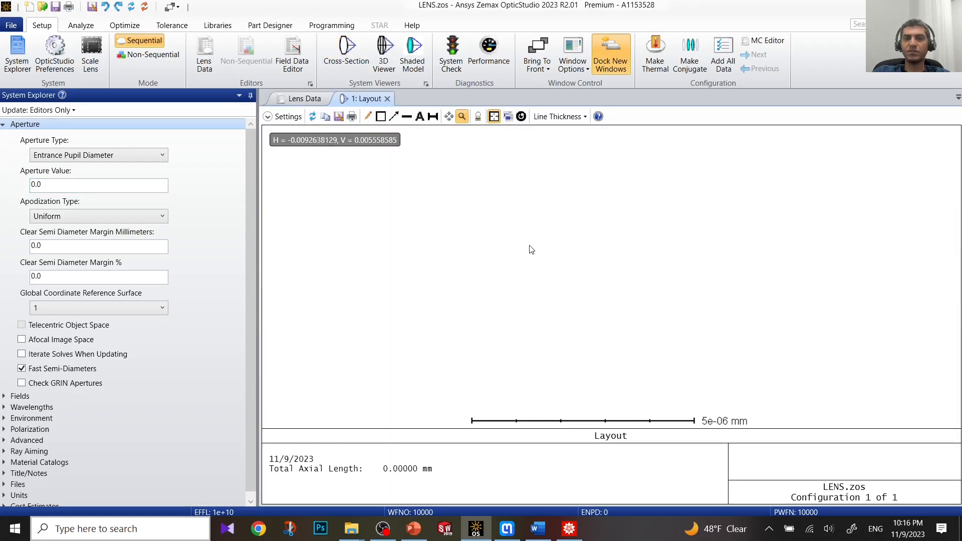
drag(109, 189, 2, 186)
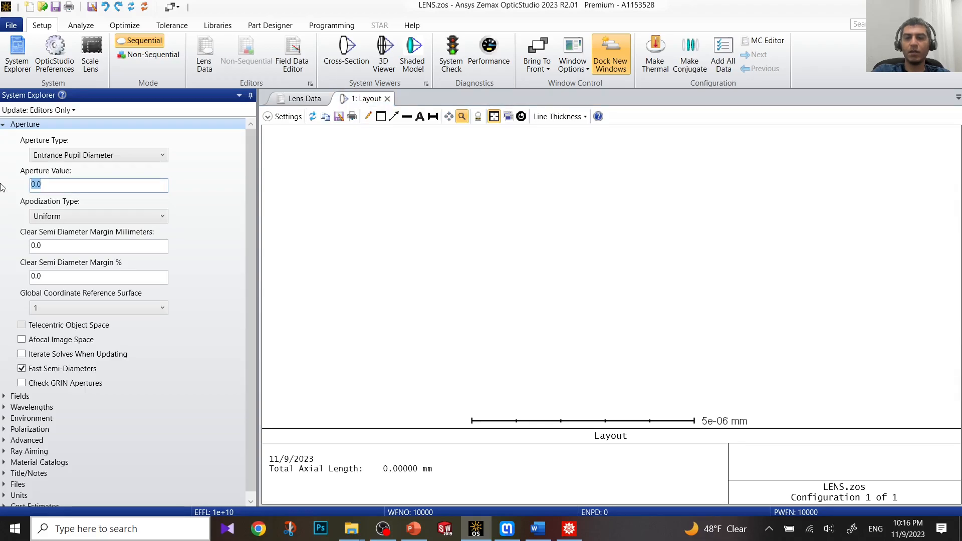
key(Return)
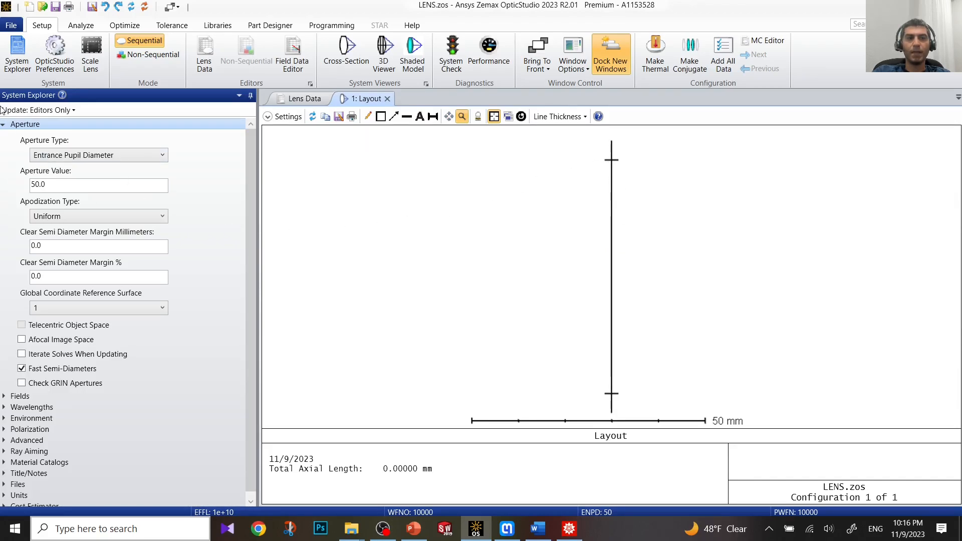
click(3, 124)
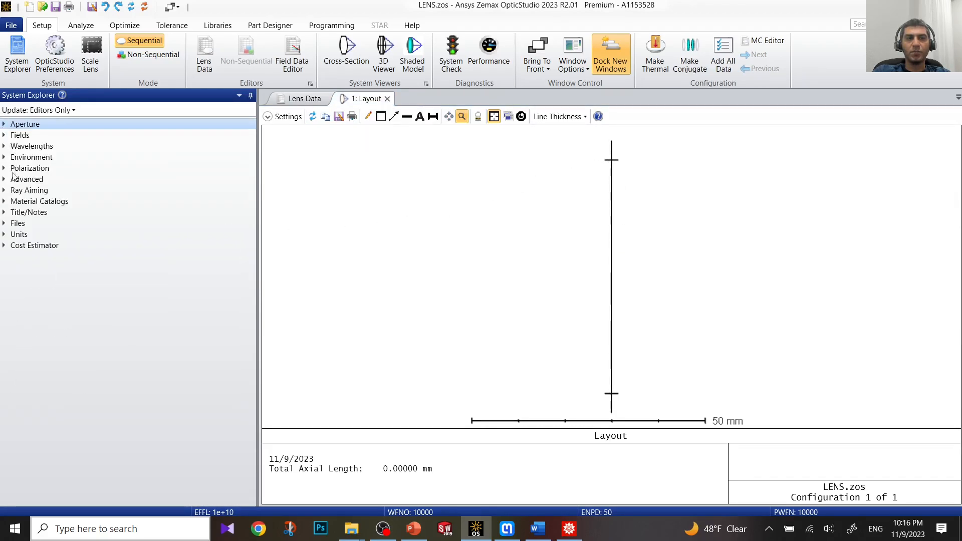
- Set Wavelength 1 to 0.632 µm
click(4, 146)
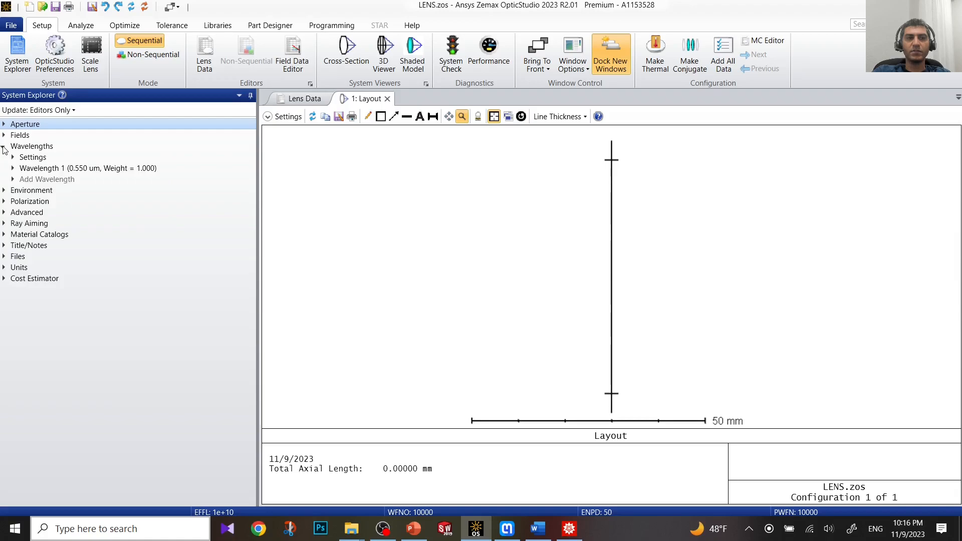
click(56, 172)
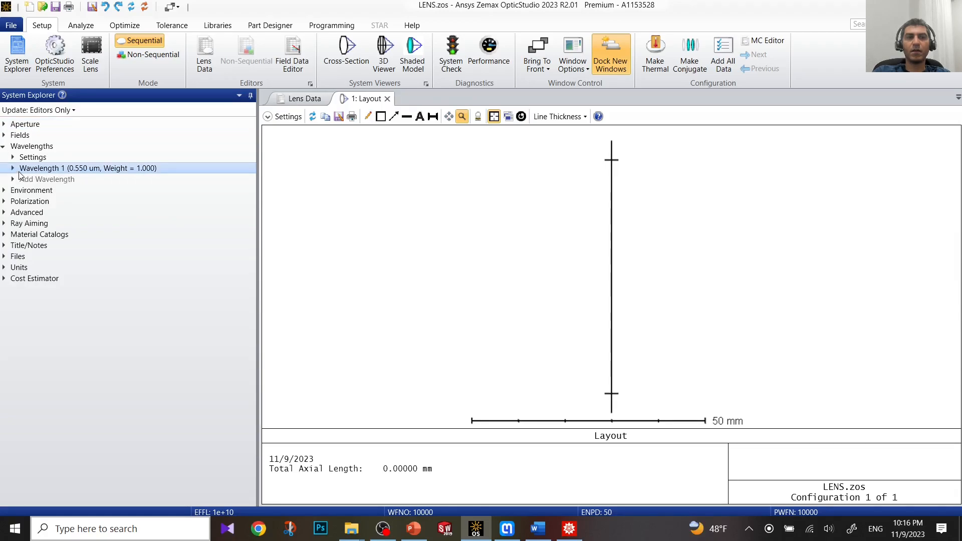
click(13, 169)
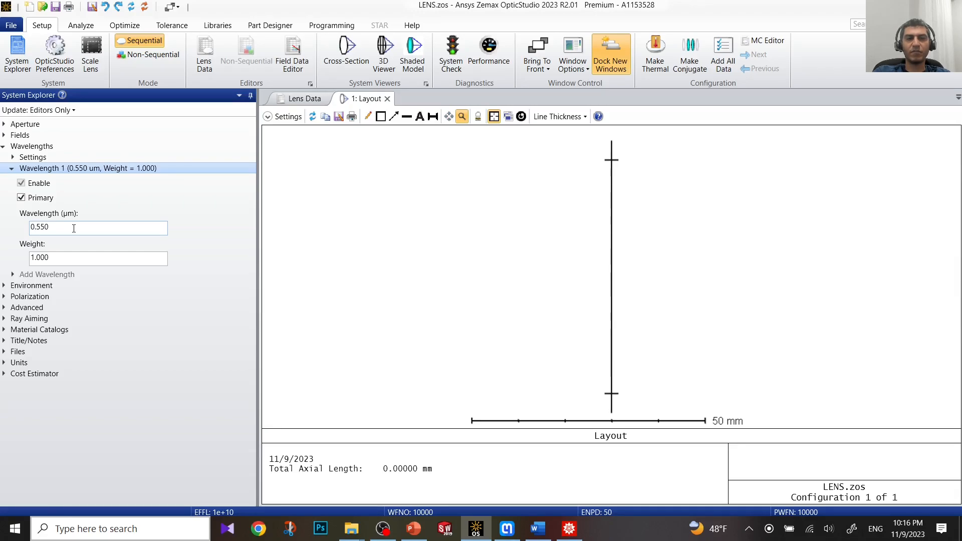
drag(79, 229, 30, 227)
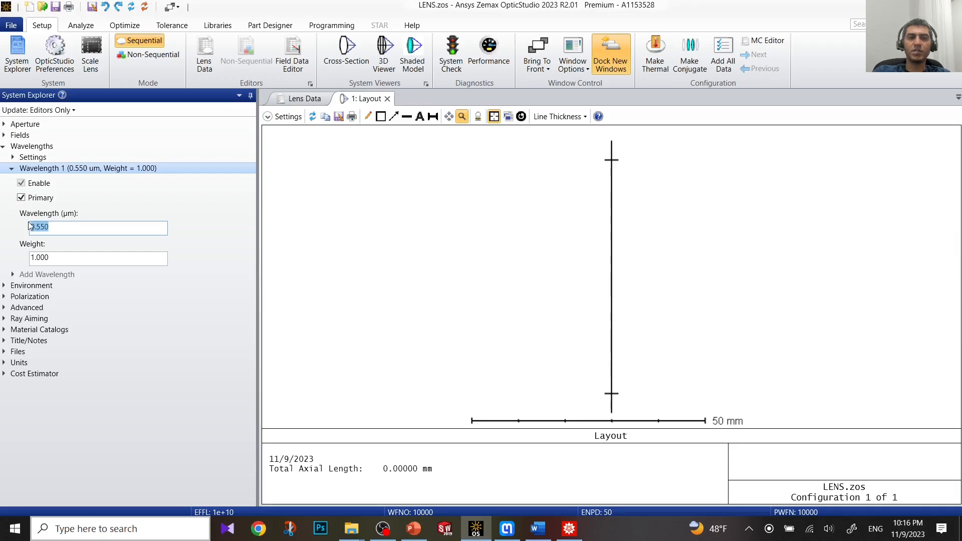
text(.63)
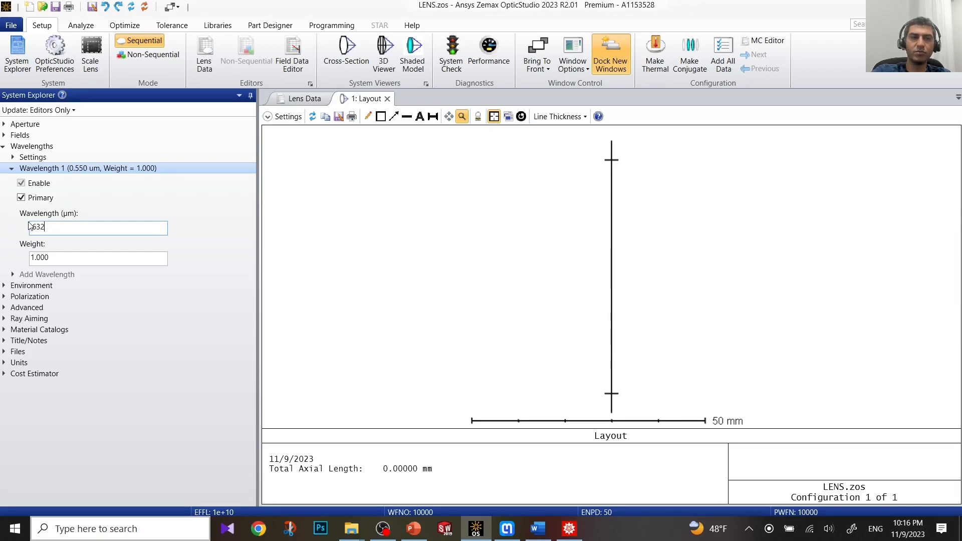
text(2)
click(196, 239)
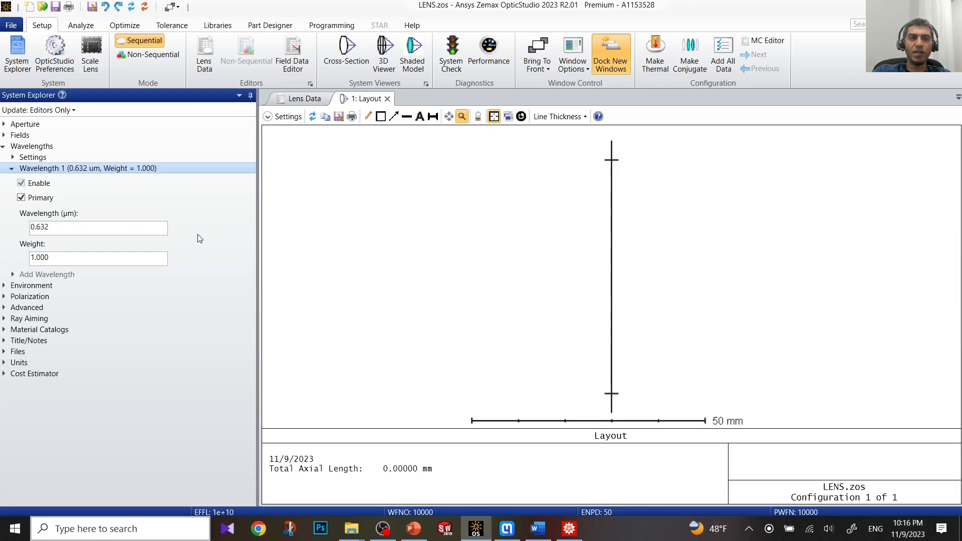
click(13, 170)
click(4, 146)
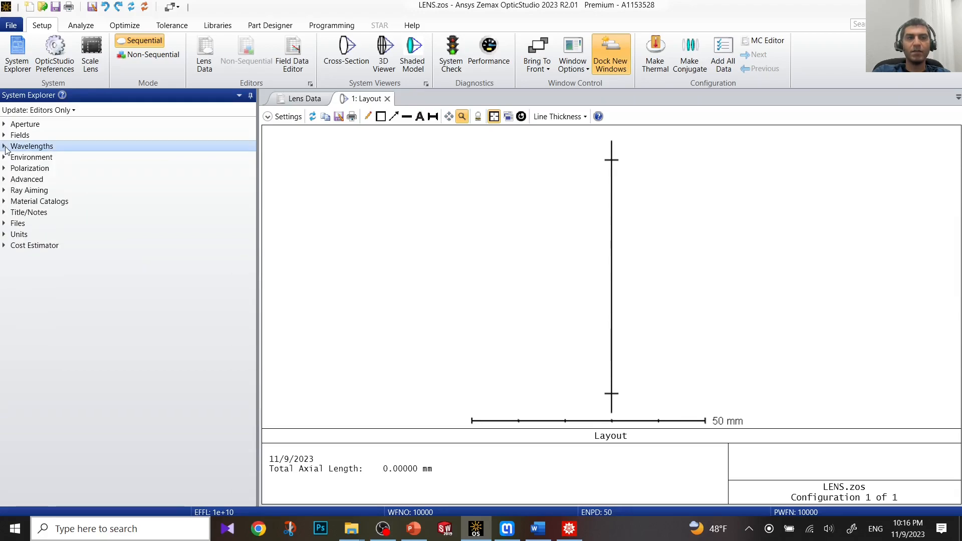
- Review the system's environment and polarization settings
click(4, 158)
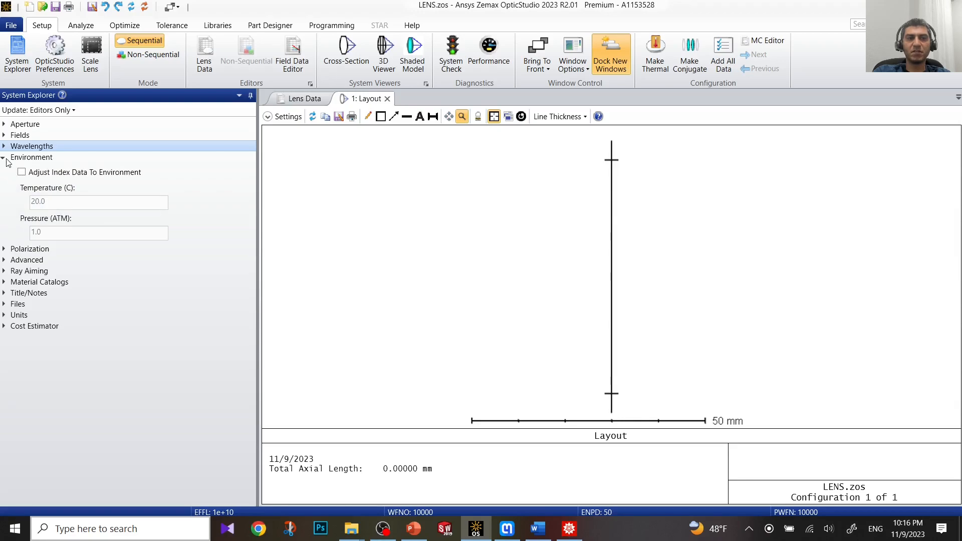
click(4, 157)
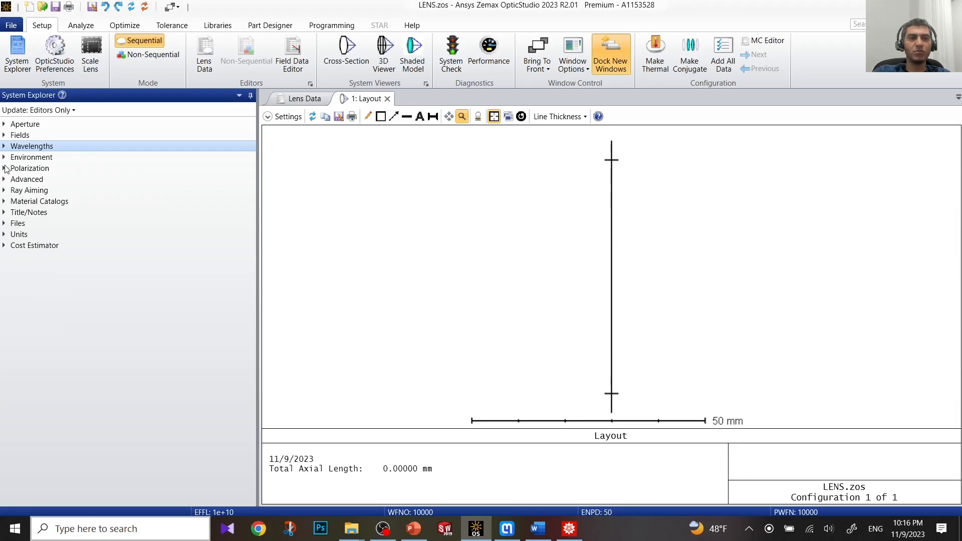
click(4, 168)
click(4, 170)
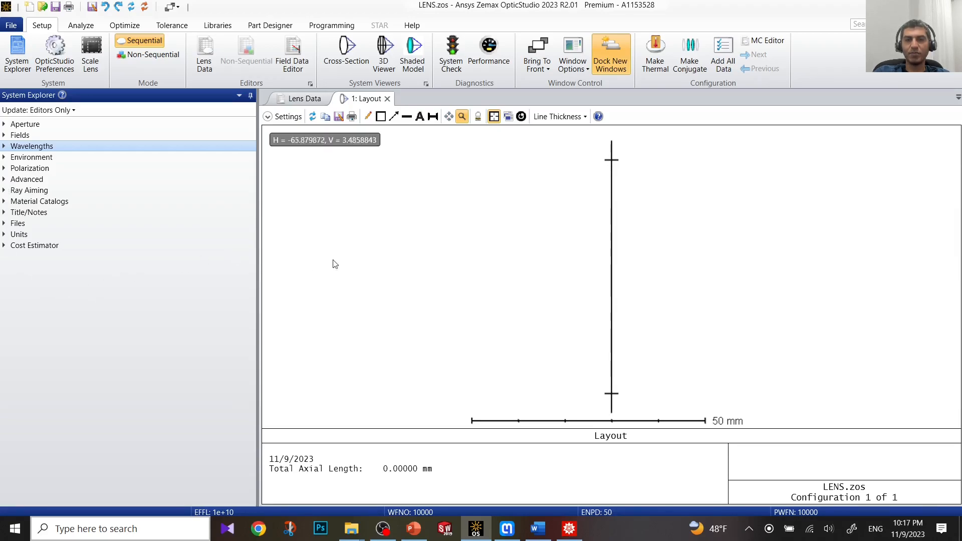
click(490, 250)
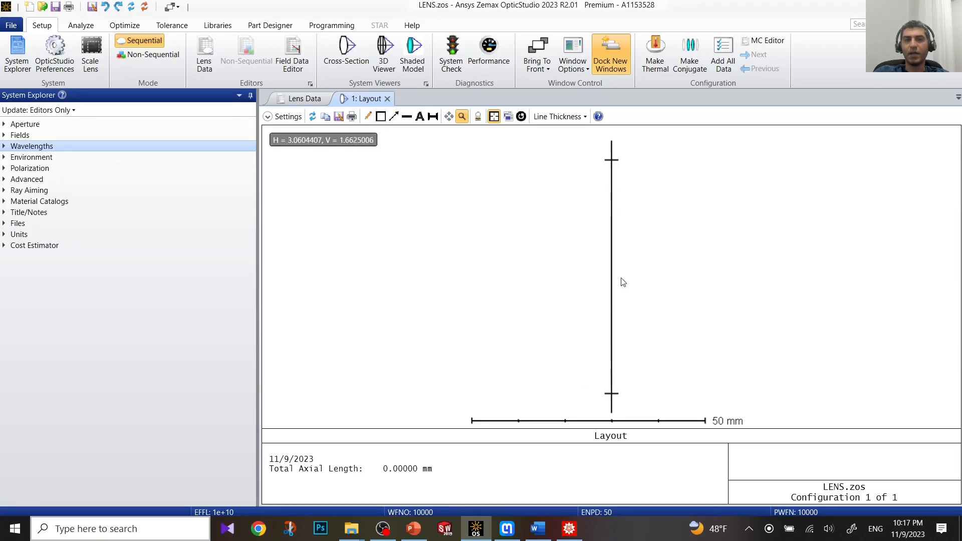
- Insert a new surface after the STOP surface in the lens data
click(303, 102)
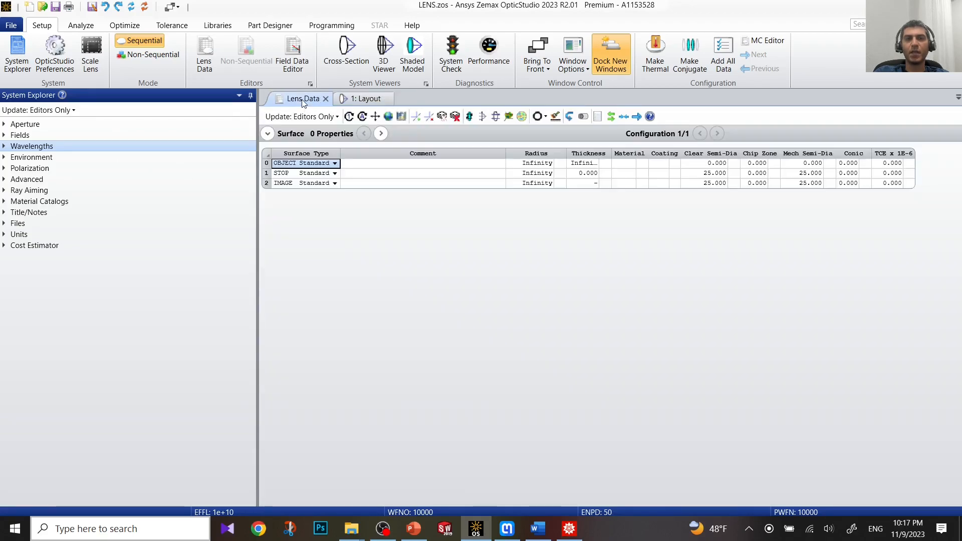
click(270, 176)
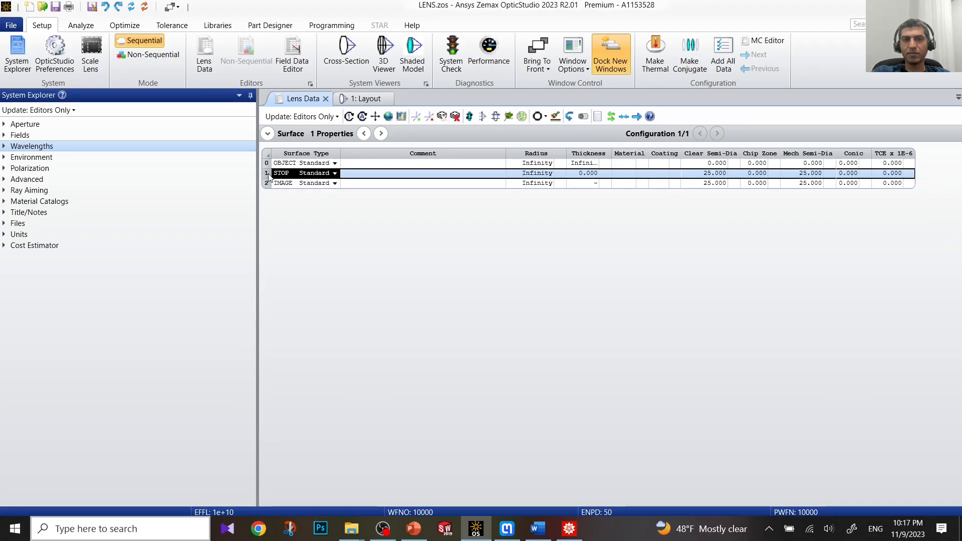
right_click(269, 177)
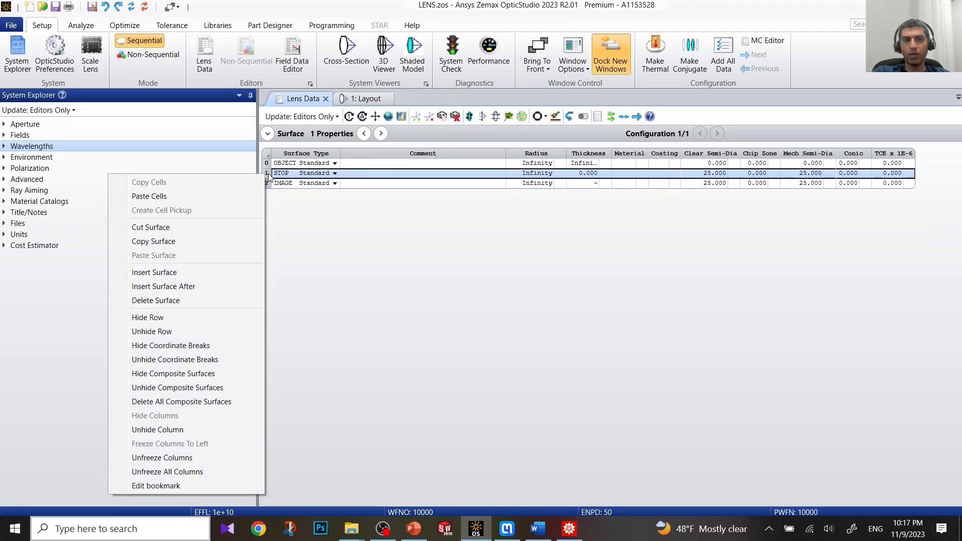
click(222, 291)
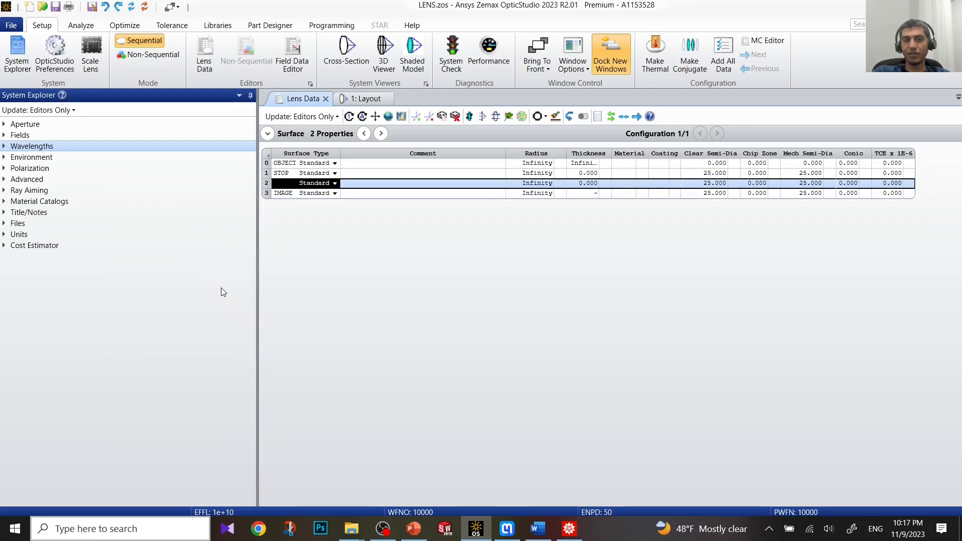
click(265, 194)
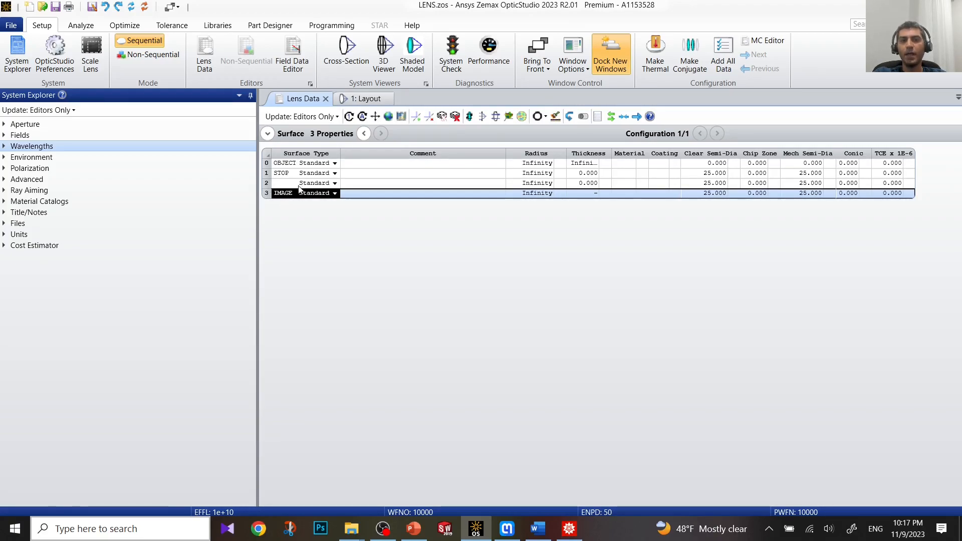
- Enter L1S1 as the comment for surface 2 in the lens data
click(270, 183)
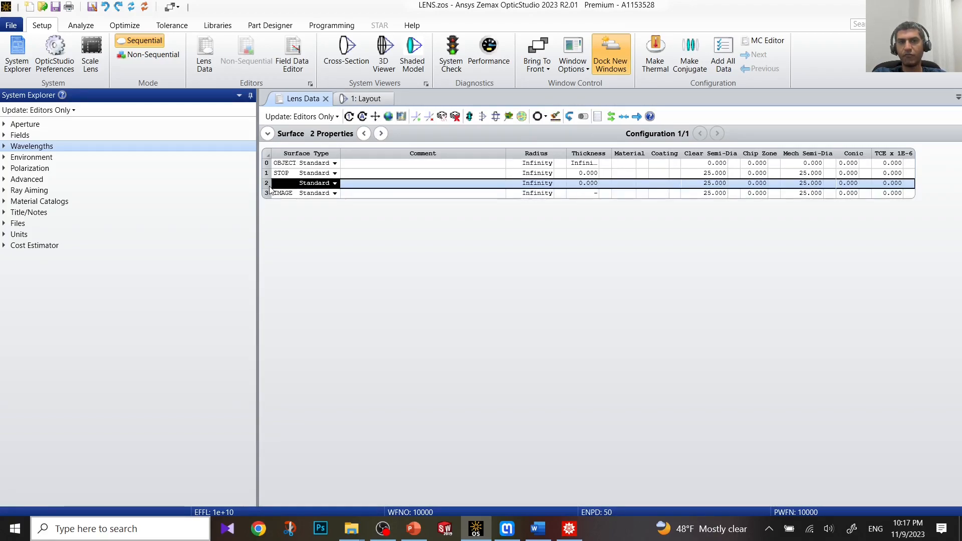
click(359, 187)
click(359, 187)
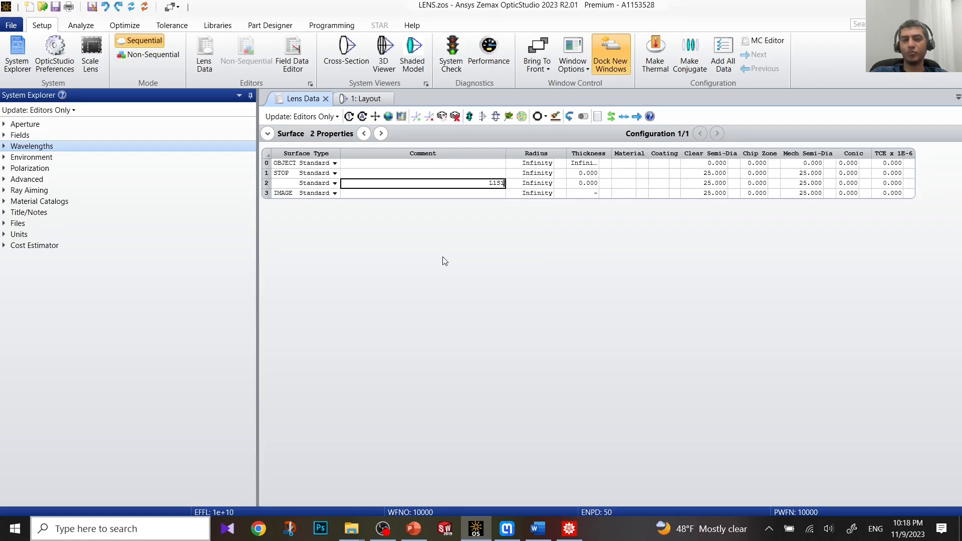
- Switch to the Chrome browser and search the Thorlabs site for Plano-Convex Lens
click(259, 528)
click(388, 188)
text(plano)
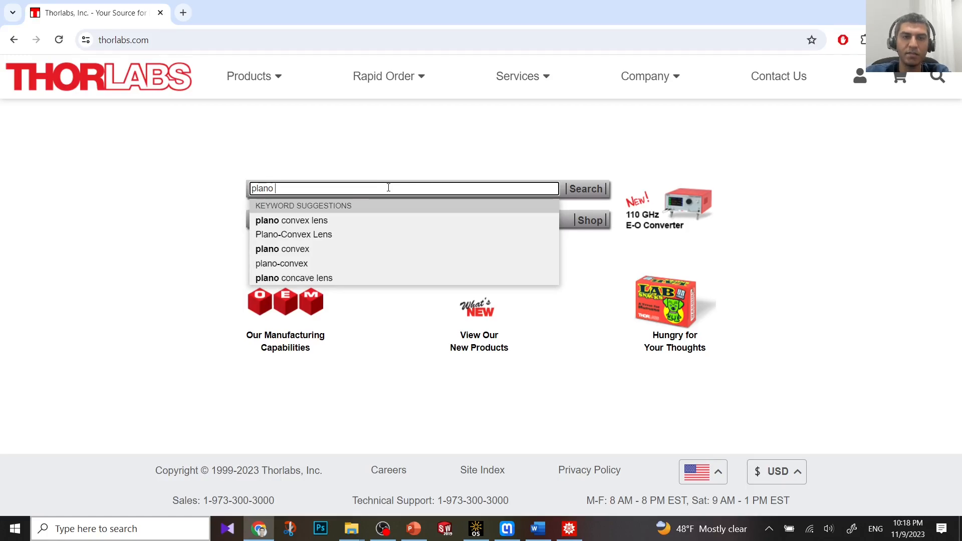
click(377, 235)
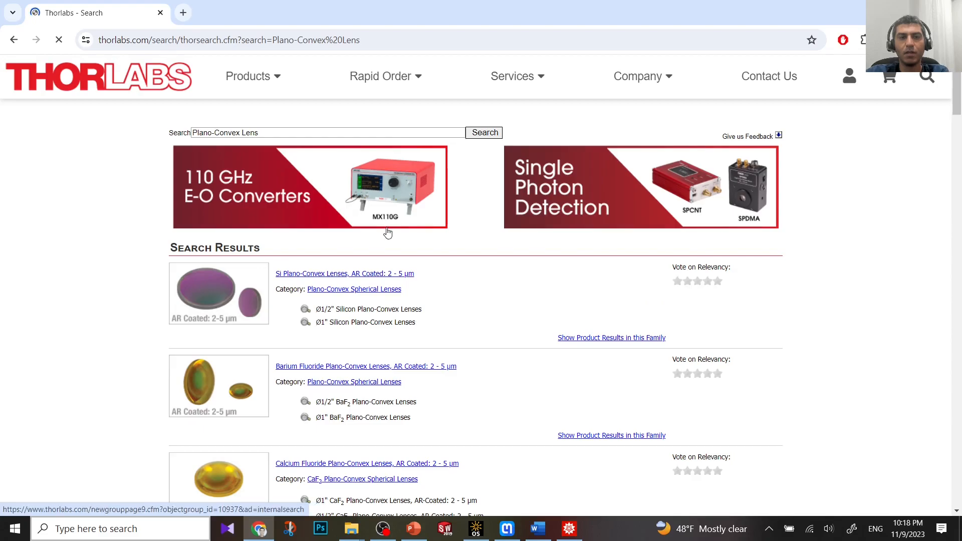
- Find the N-BK7 plano-convex lenses in the search results and open the uncoated (350-2000 nm) product page
scroll(389, 235, down, 3)
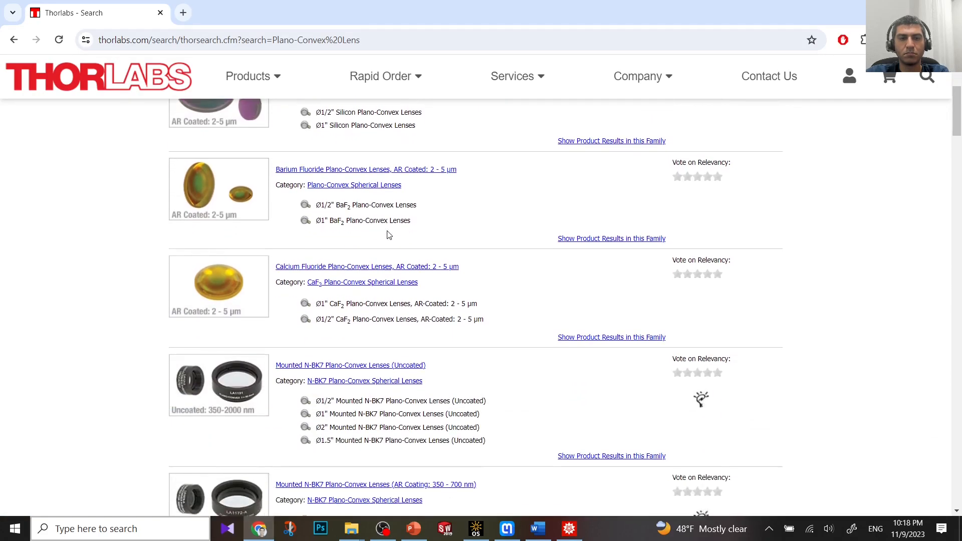
scroll(389, 235, up, 3)
scroll(389, 235, down, 12)
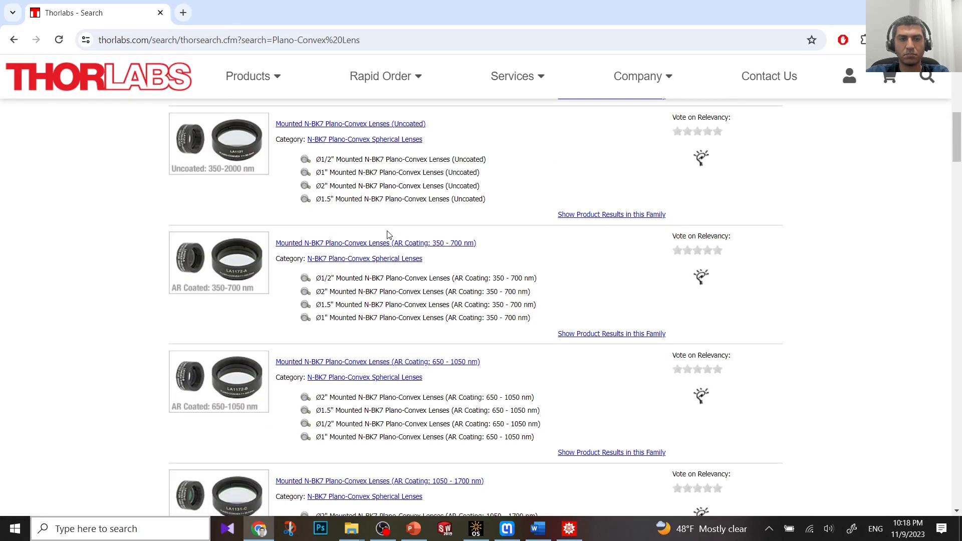
scroll(389, 235, down, 11)
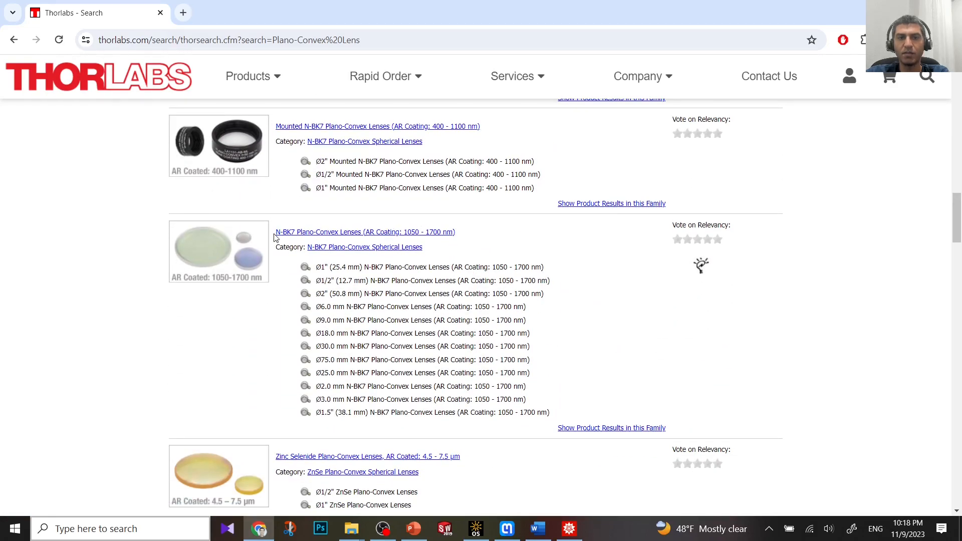
scroll(316, 238, down, 3)
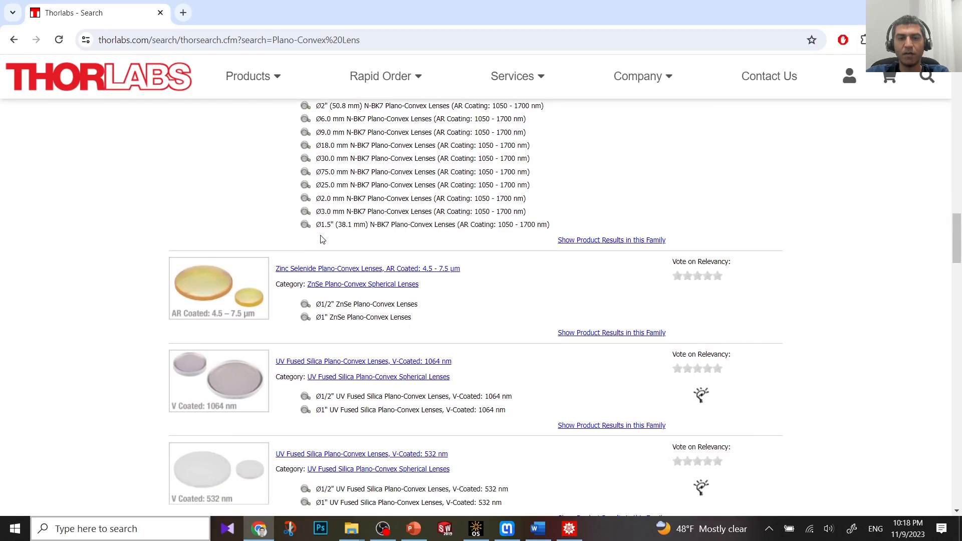
scroll(320, 239, up, 2)
click(339, 170)
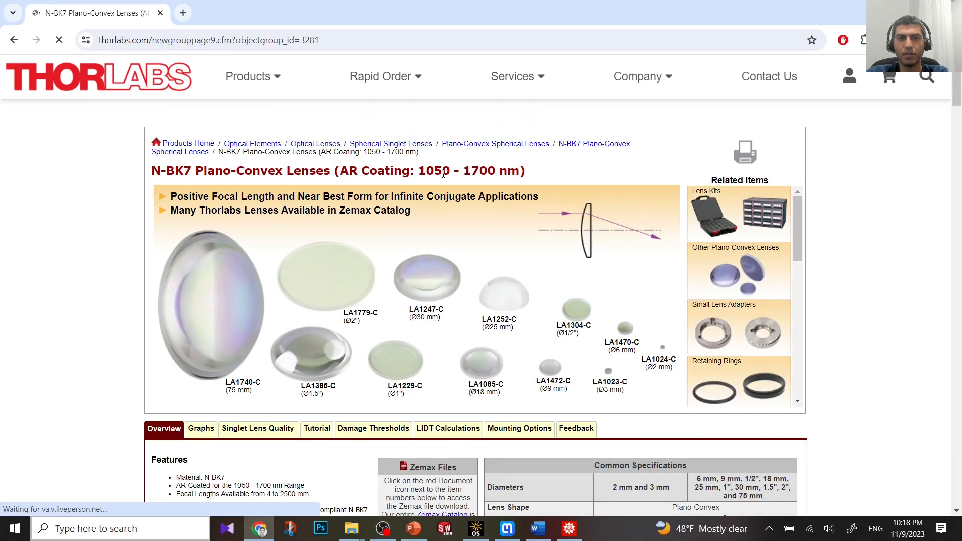
click(196, 153)
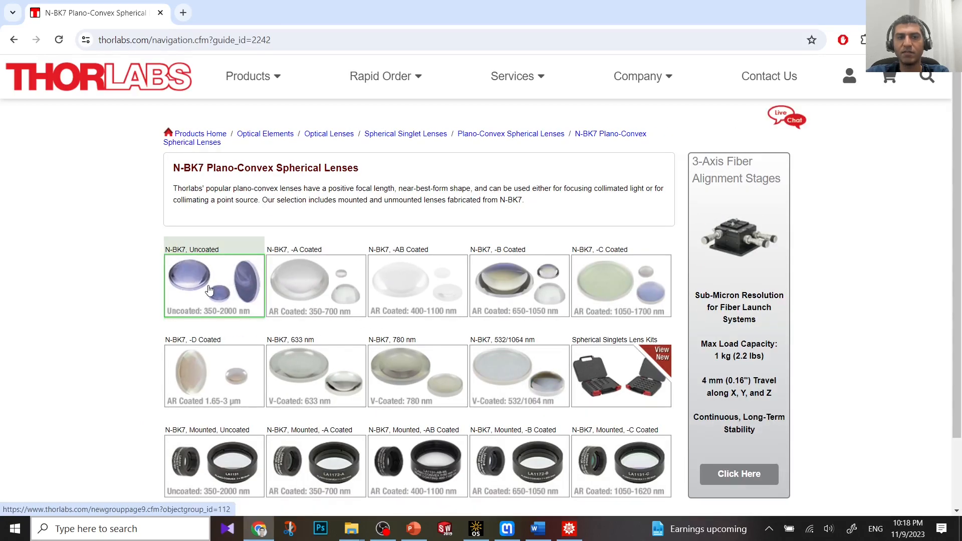
click(209, 291)
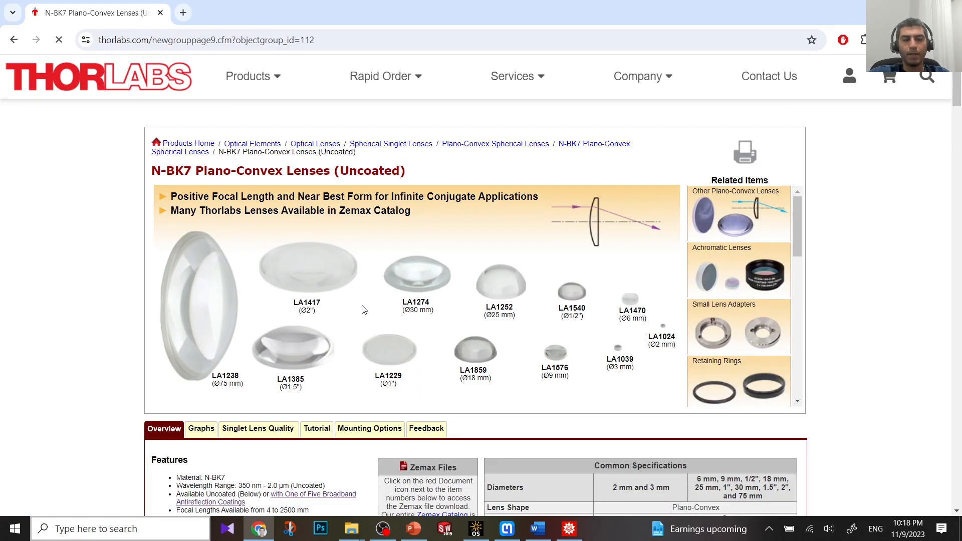
- Look through the uncoated N-BK7 plano-convex lens tables by diameter, down to the 2" (50.8 mm) section
scroll(363, 309, down, 2)
scroll(364, 309, down, 1)
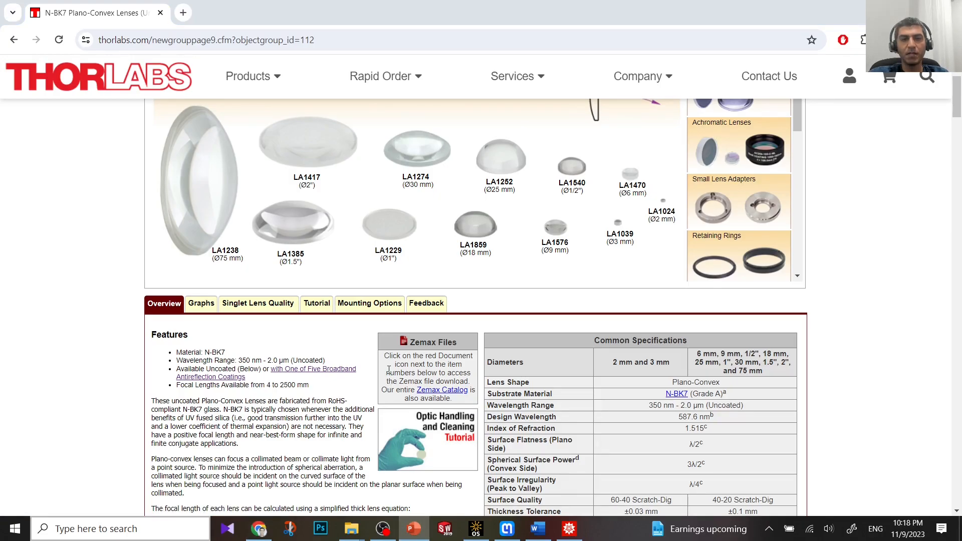
scroll(390, 369, down, 10)
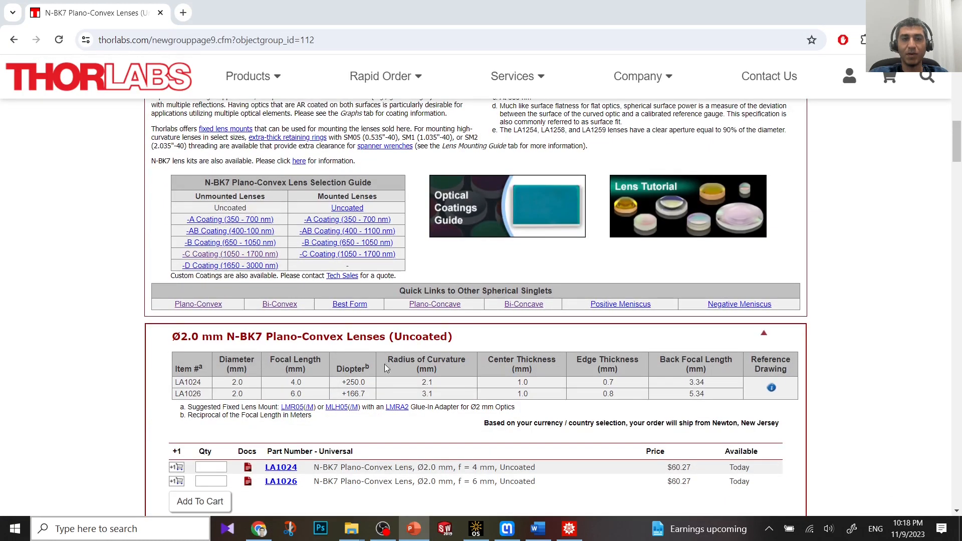
scroll(284, 348, down, 6)
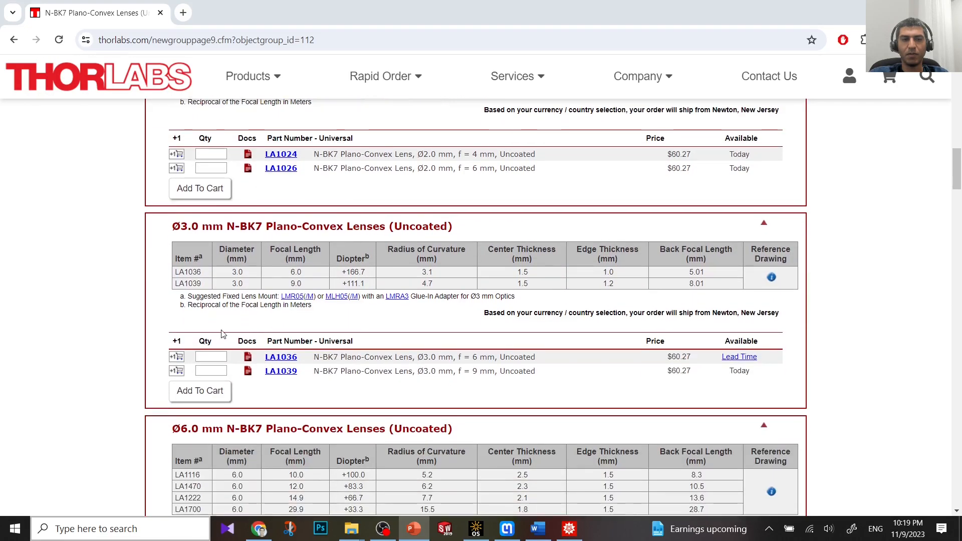
scroll(196, 323, down, 12)
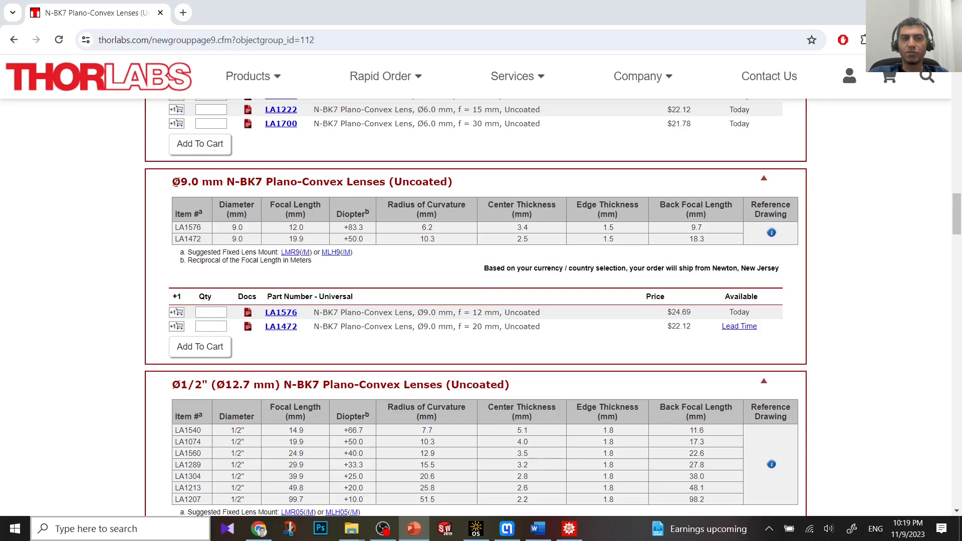
drag(173, 182, 451, 184)
scroll(381, 263, down, 16)
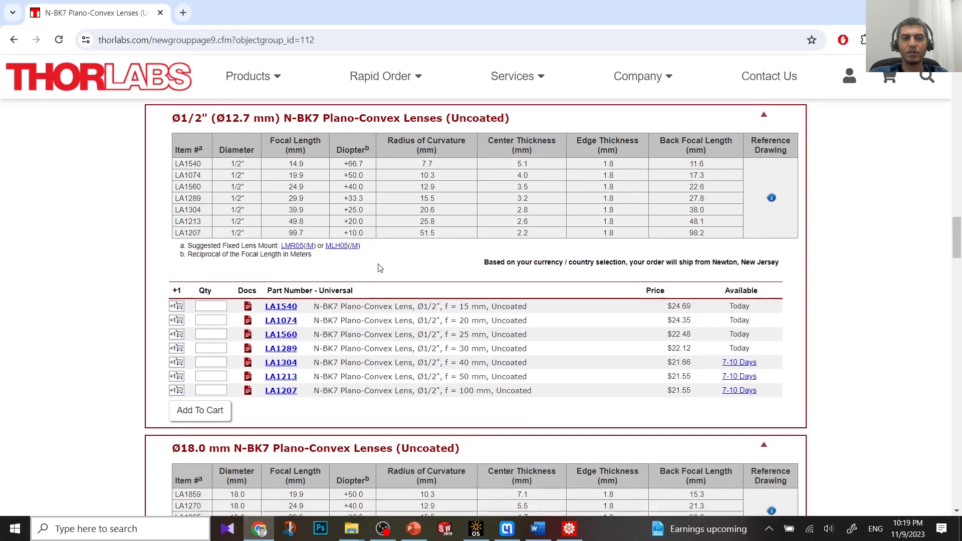
scroll(210, 258, down, 15)
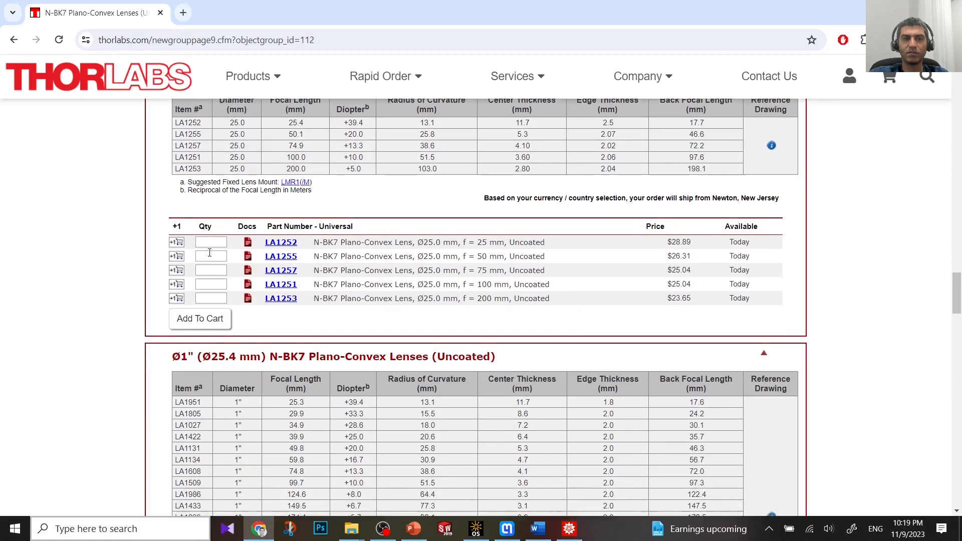
scroll(210, 257, down, 3)
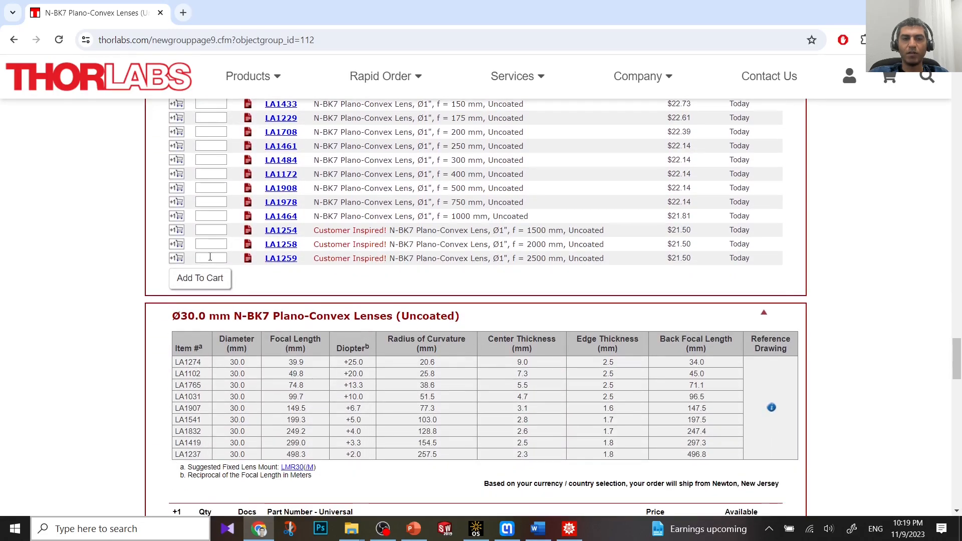
drag(181, 316, 270, 318)
scroll(270, 318, down, 7)
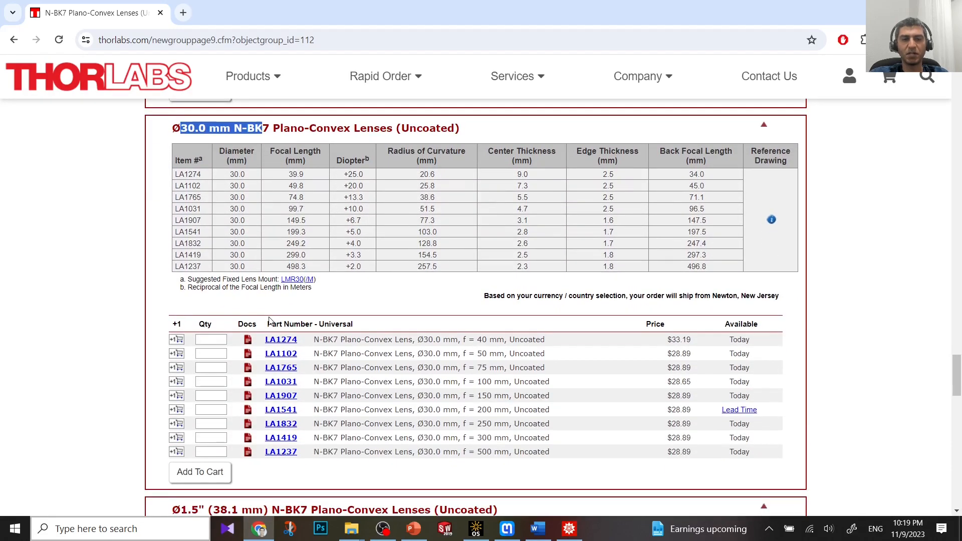
drag(183, 324, 268, 324)
scroll(202, 307, down, 6)
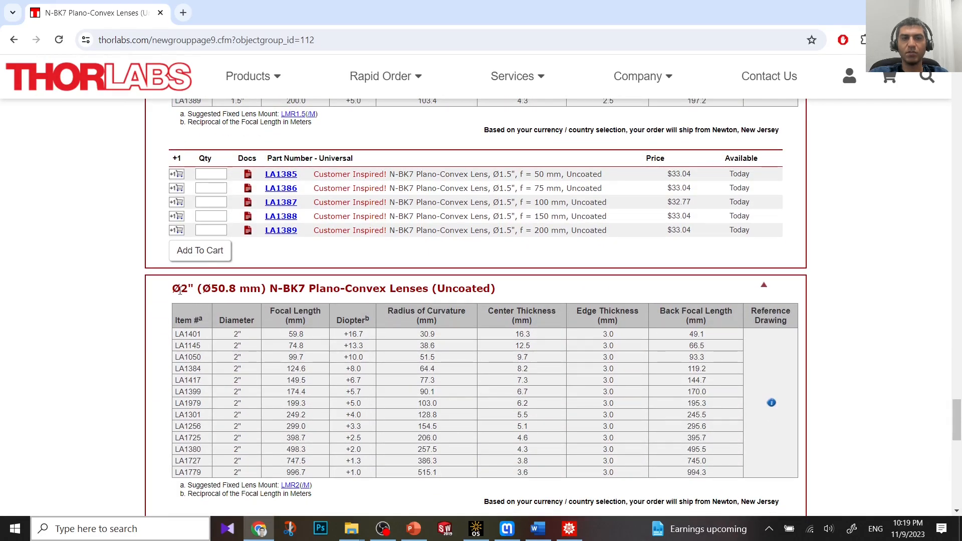
- Highlight the 2" (50.8 mm) section heading and the full specification row of lens LA1979
drag(173, 288, 497, 292)
scroll(459, 317, down, 1)
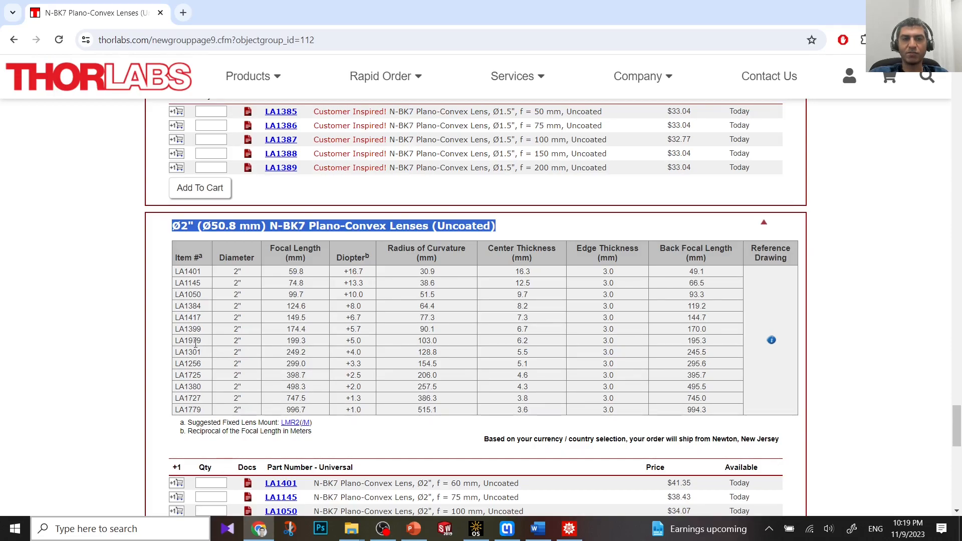
drag(179, 341, 511, 347)
drag(583, 344, 720, 347)
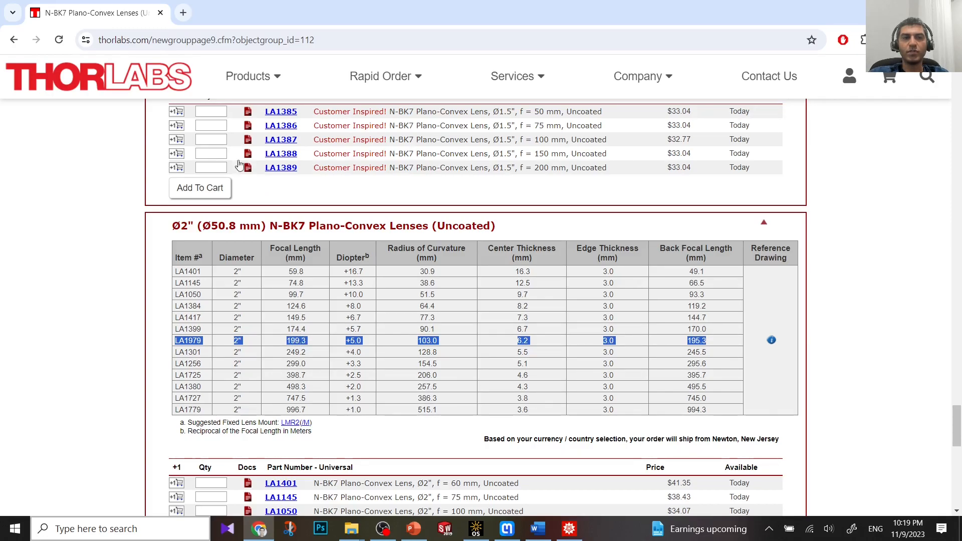
- Open the Thorlabs site in a new browser tab and search for Plano-Convex Lens
click(187, 19)
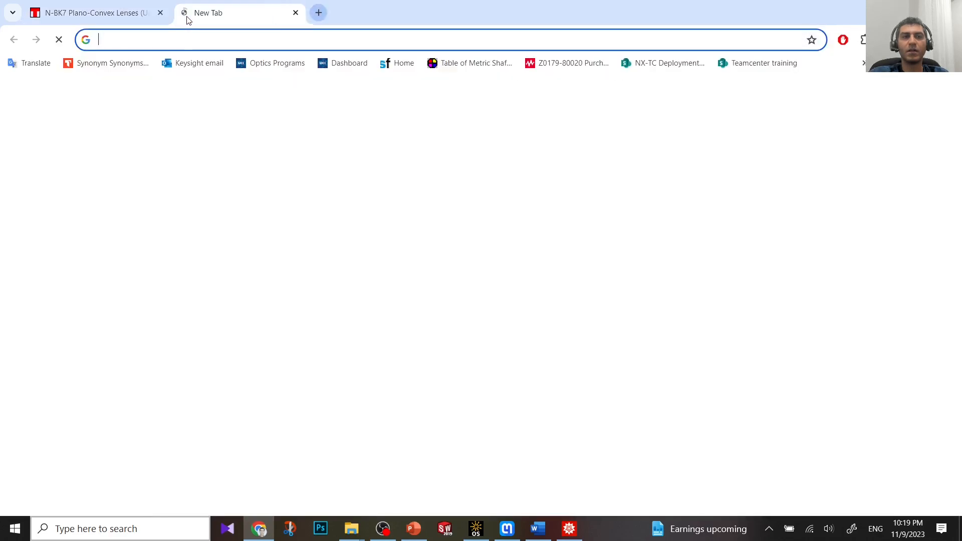
text(tho)
key(Return)
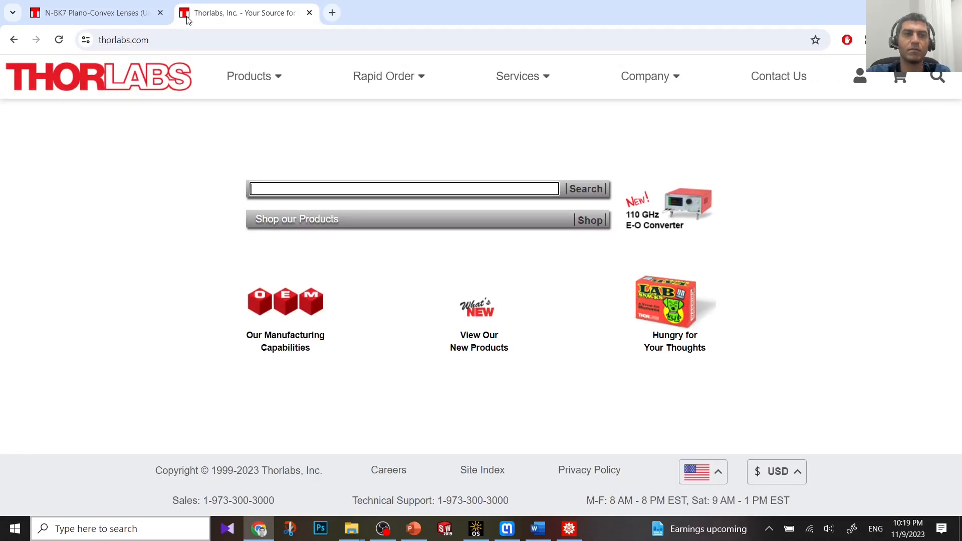
click(301, 186)
text(plano-con)
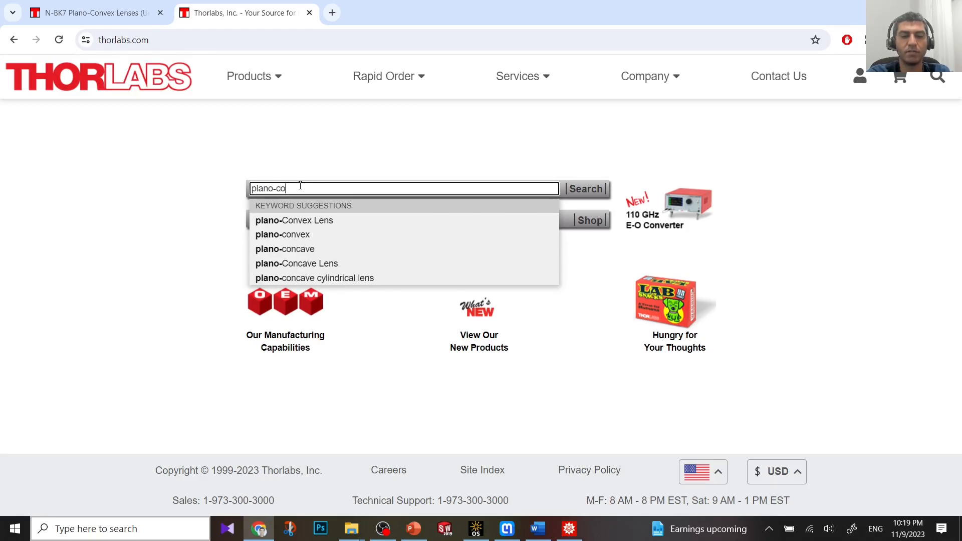
click(308, 221)
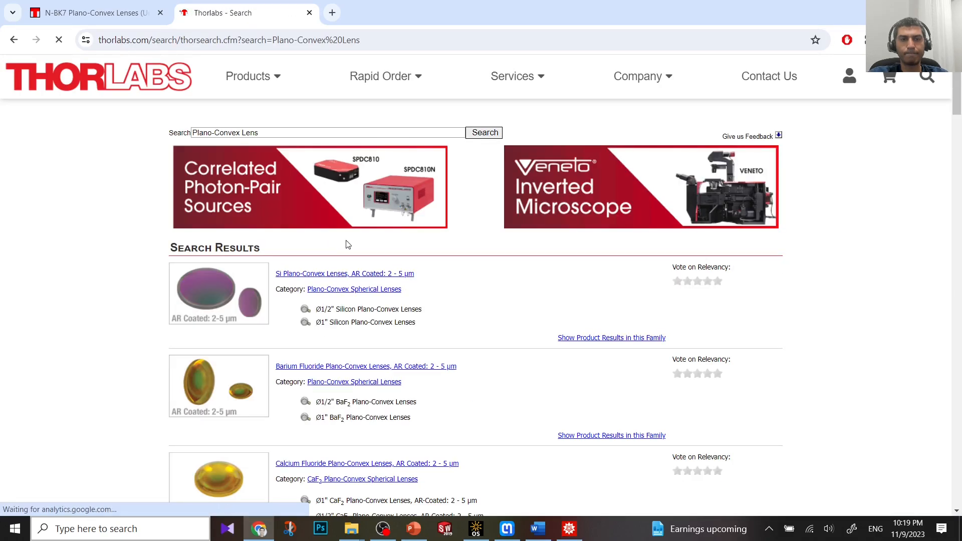
- Open the Si Plano-Convex Lenses result and go up to its parent Spherical Singlet Lenses category
scroll(349, 246, down, 1)
click(353, 213)
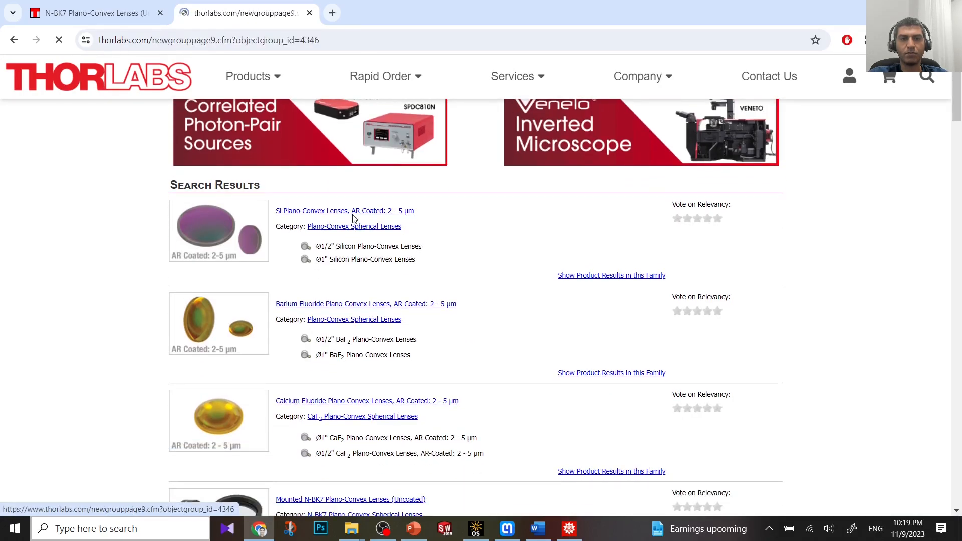
click(410, 144)
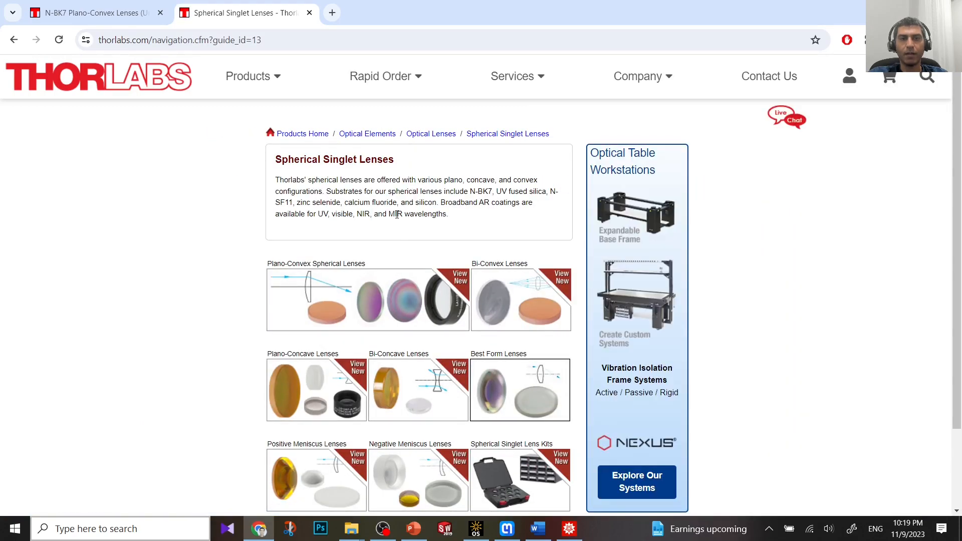
scroll(416, 225, down, 1)
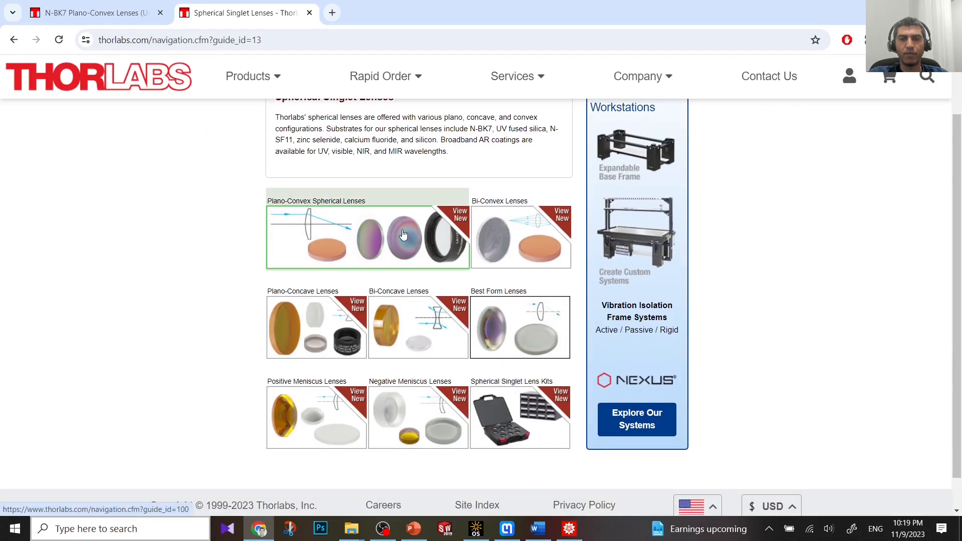
click(363, 233)
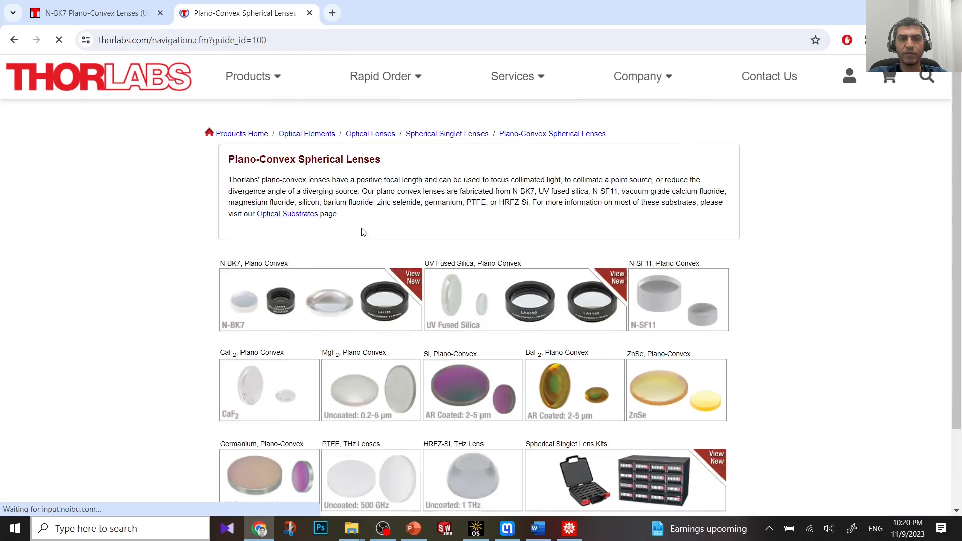
click(261, 299)
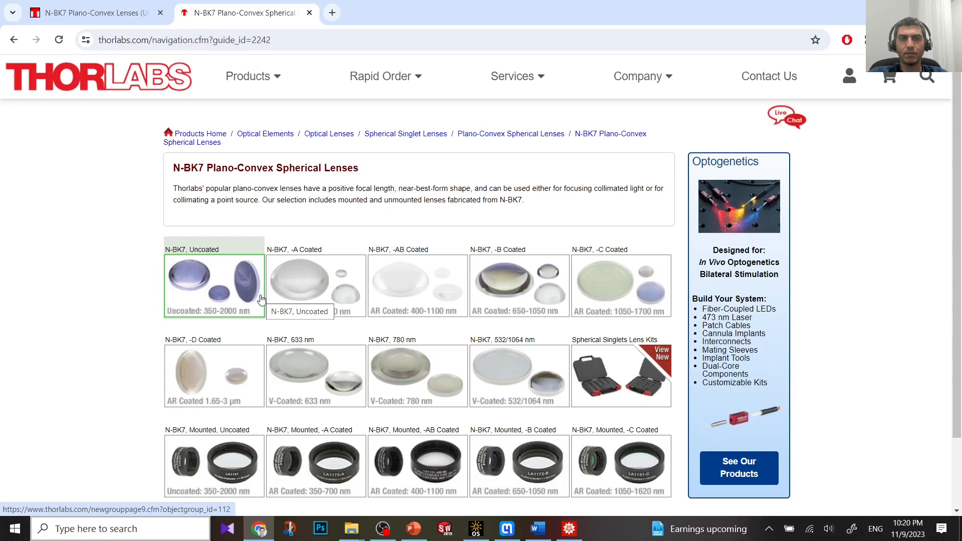
click(403, 134)
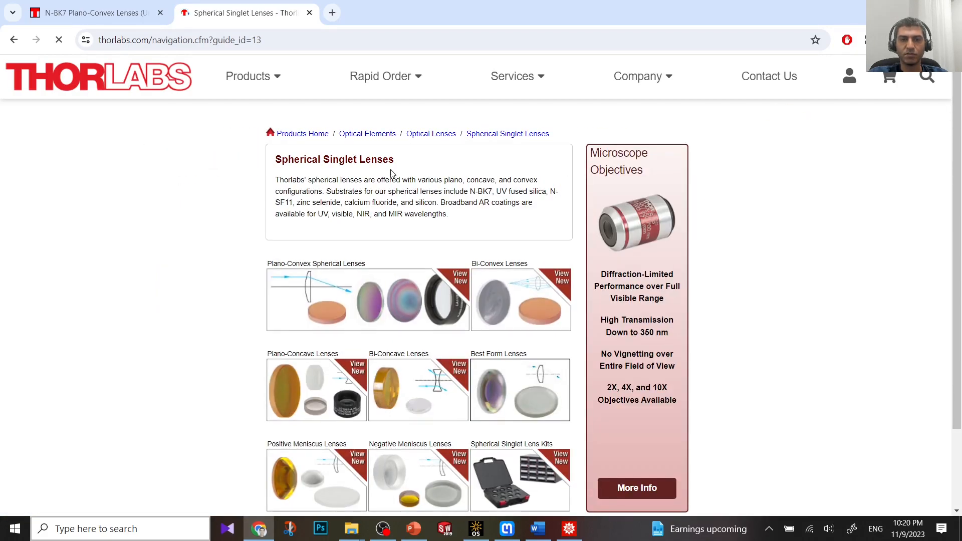
- Open the Plano-Concave Lenses category from the Spherical Singlet Lenses page and look over its material options
scroll(429, 257, down, 2)
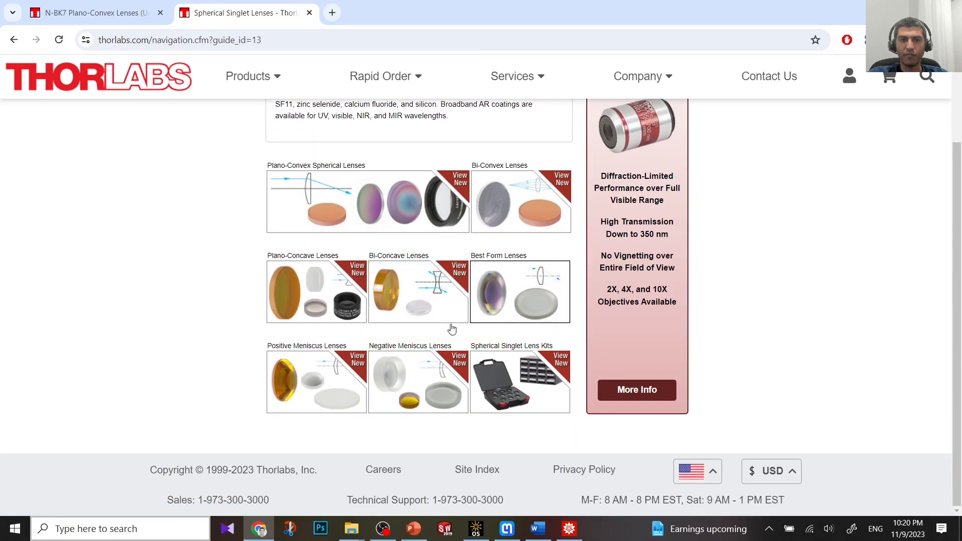
click(314, 291)
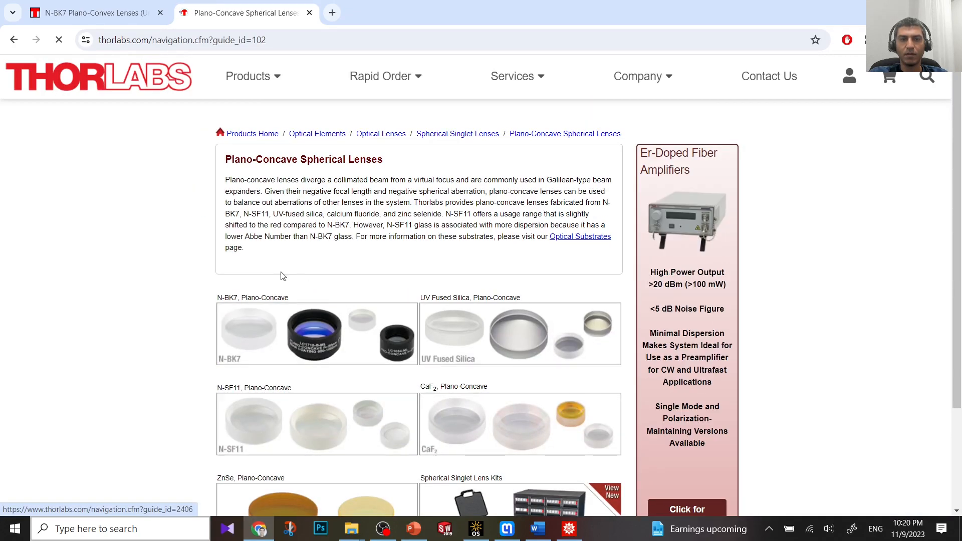
scroll(237, 271, down, 1)
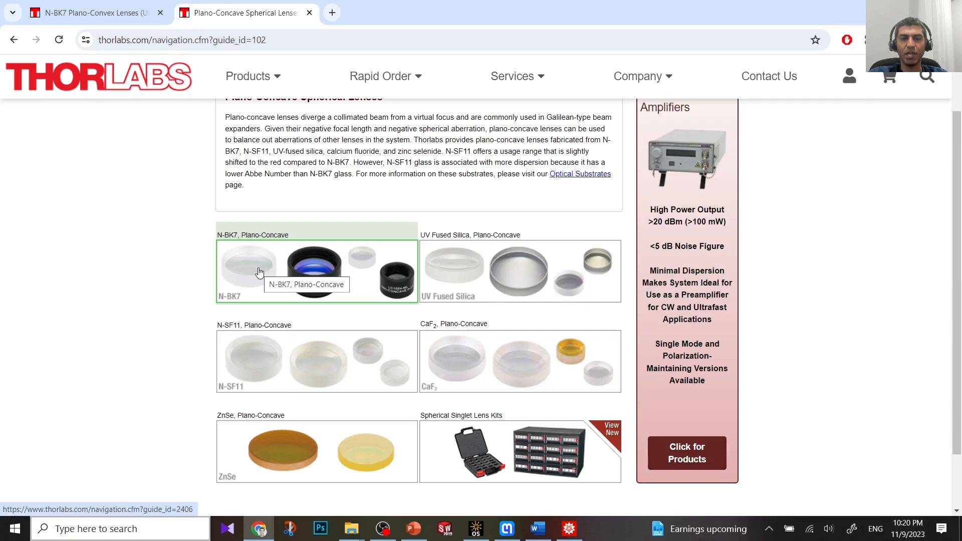
- Open the N-BK7 Plano-Concave lenses and highlight the 2" (50.8 mm) section heading and the full specification row of LC1093
click(258, 269)
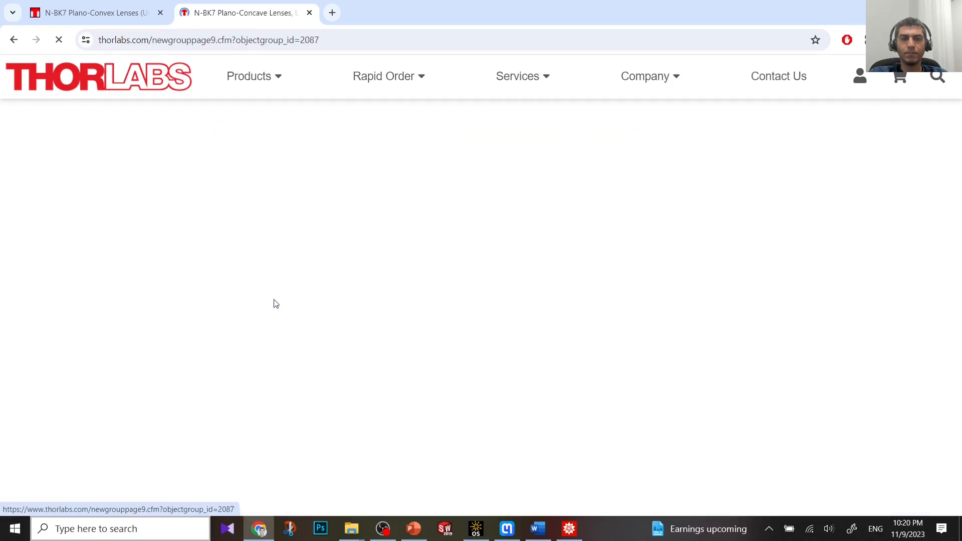
scroll(251, 269, down, 2)
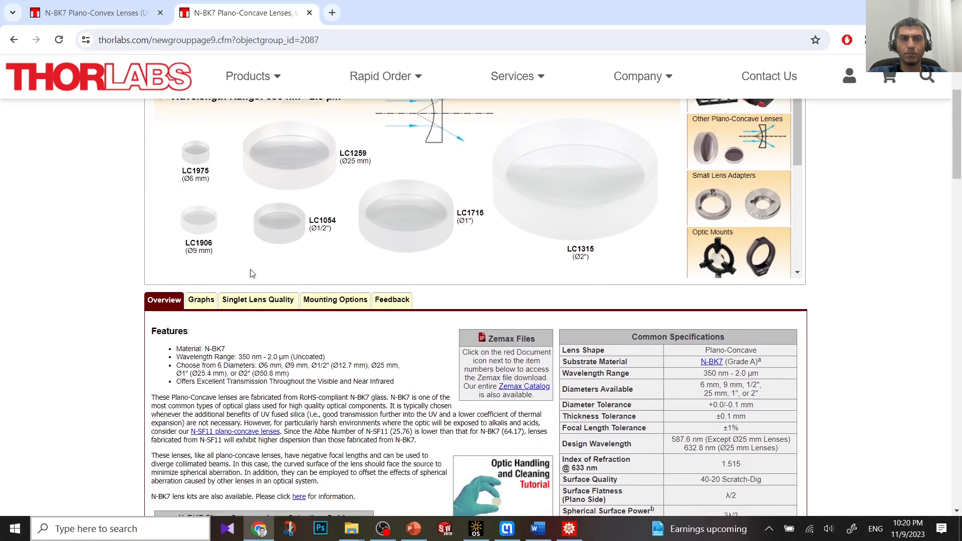
scroll(252, 273, down, 14)
scroll(252, 273, down, 10)
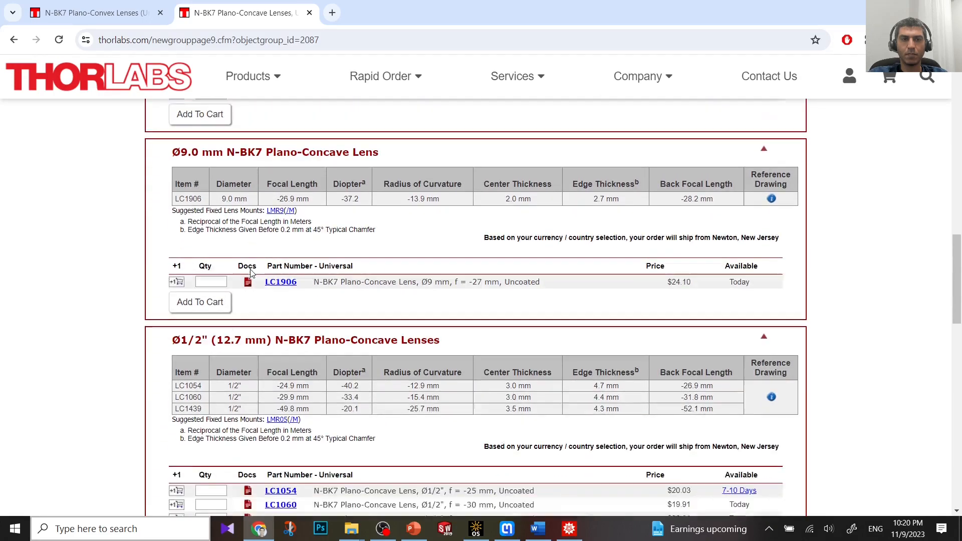
scroll(191, 248, down, 7)
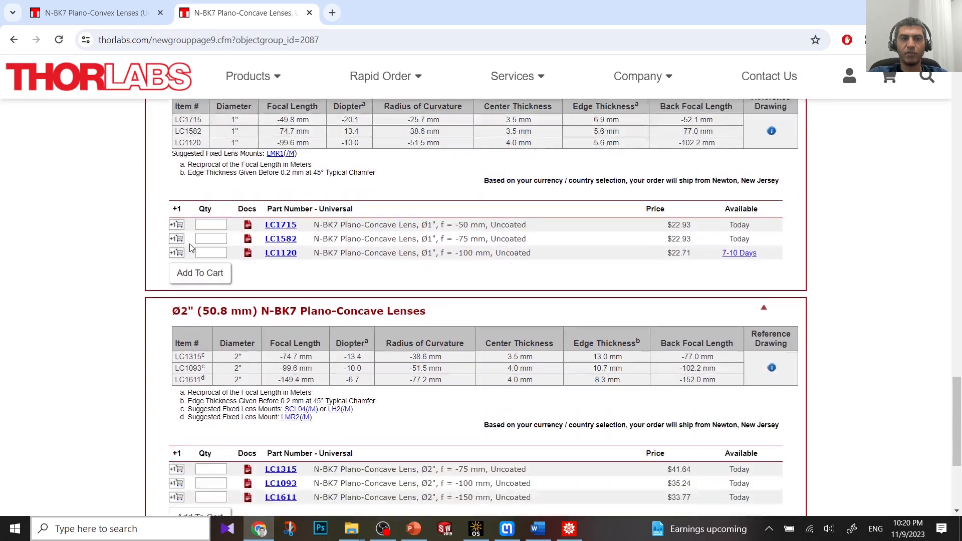
drag(232, 239, 316, 245)
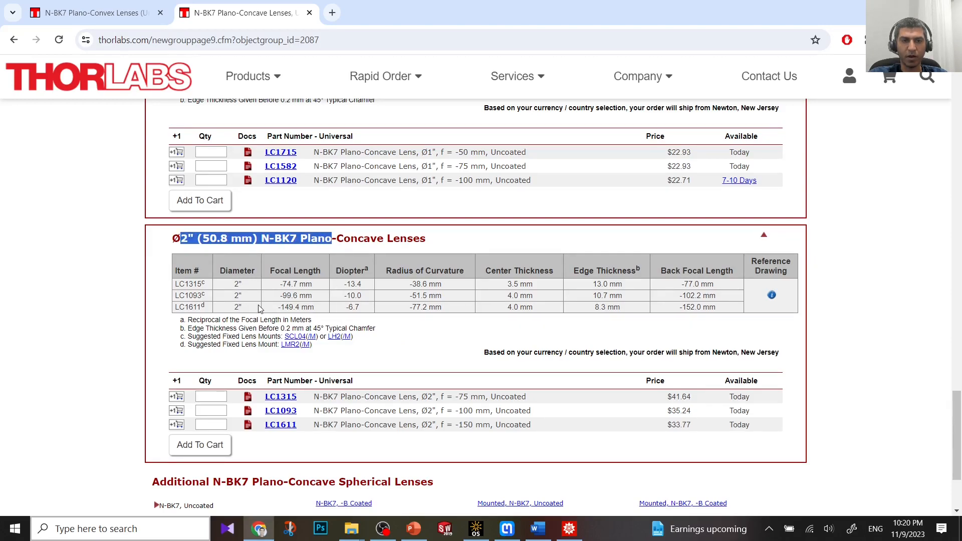
drag(177, 295, 704, 296)
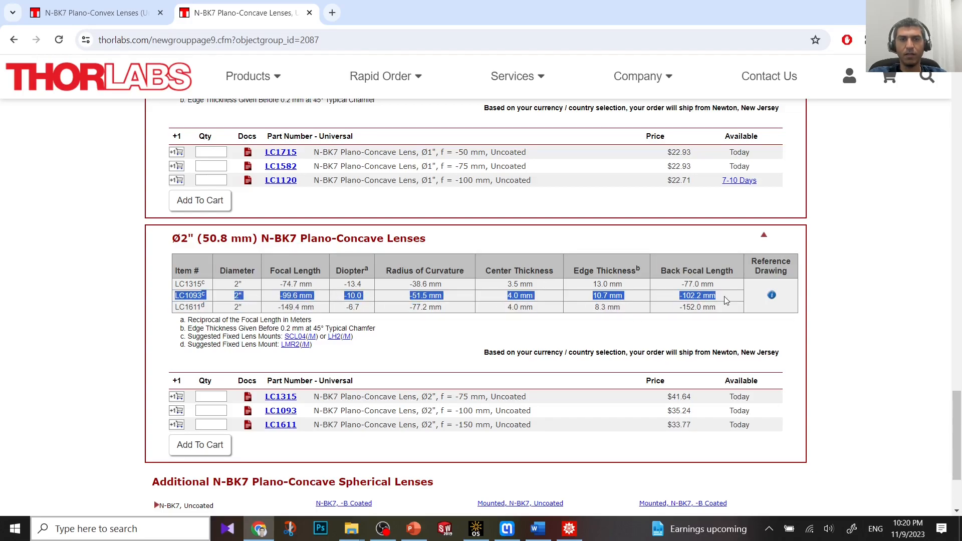
- Check LA1979's radius of curvature on the plano-convex page, then switch to OpticStudio and set the L1S1 radius to 103
click(117, 12)
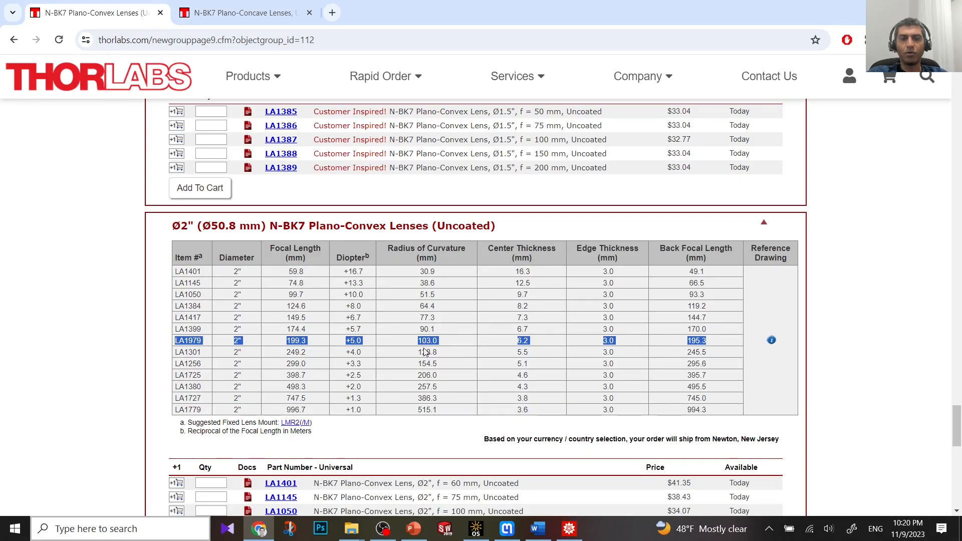
click(476, 529)
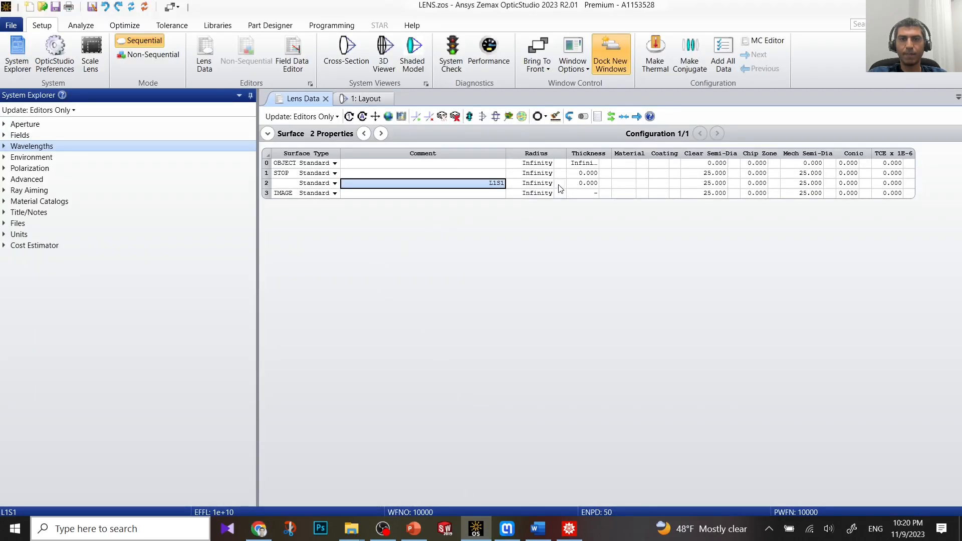
click(532, 183)
double_click(529, 184)
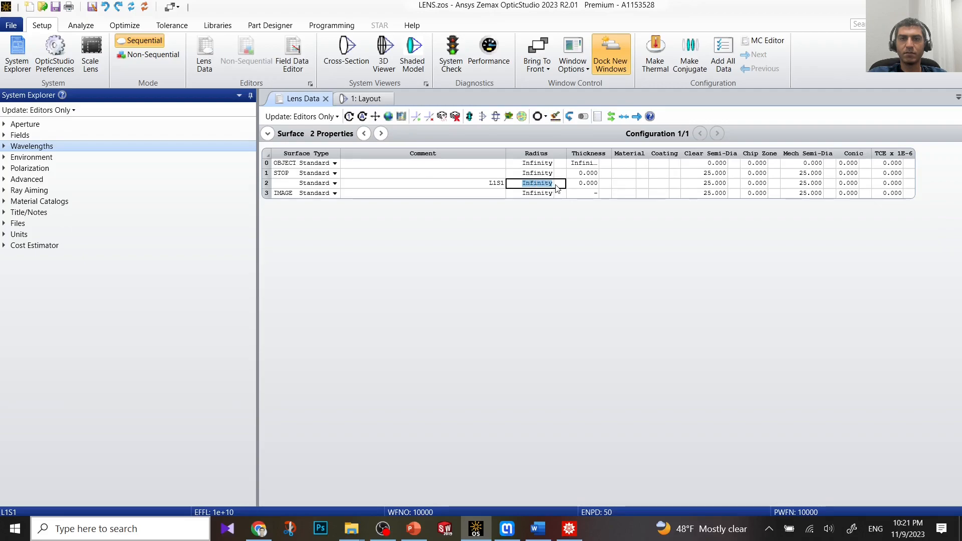
text(103)
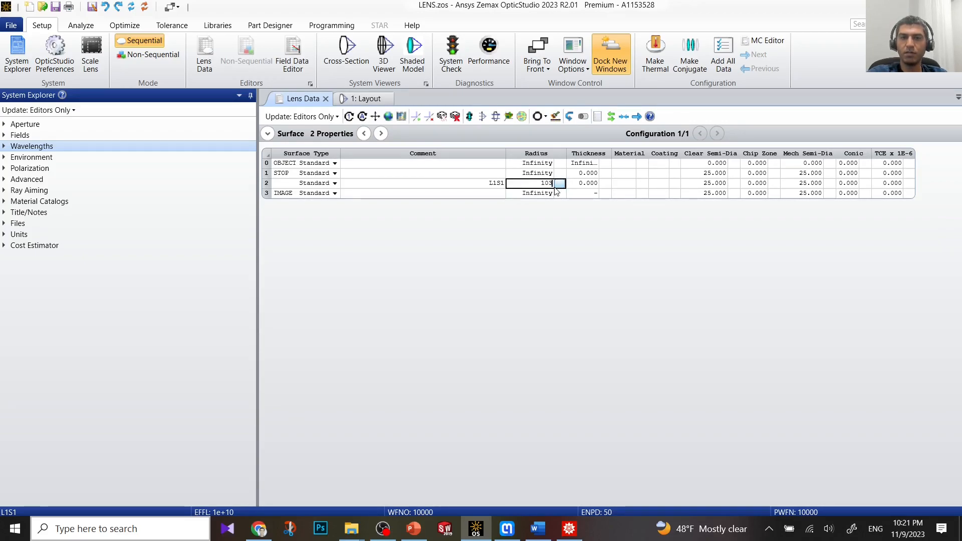
key(Return)
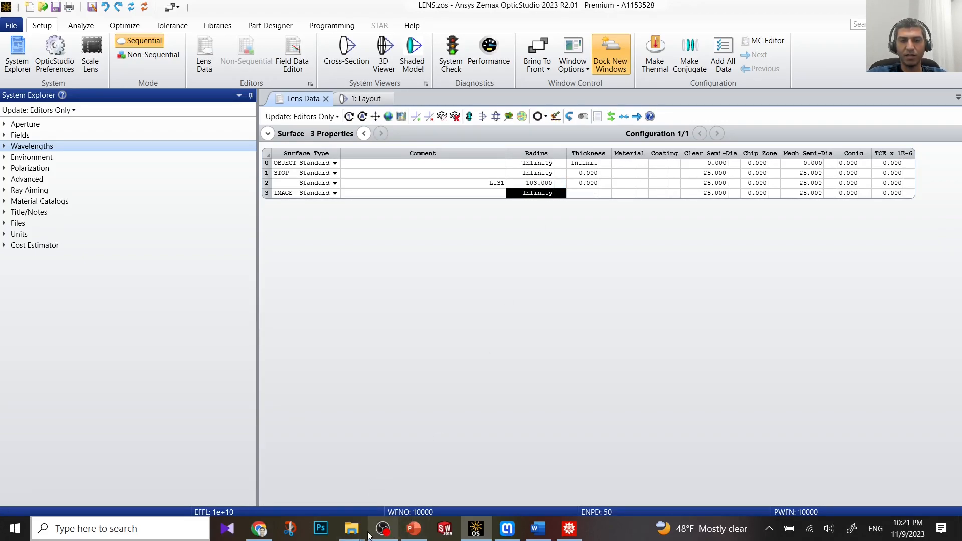
- Look up LA1979's center thickness on the Thorlabs page and set the L1S1 thickness to 6.2 in OpticStudio
click(265, 529)
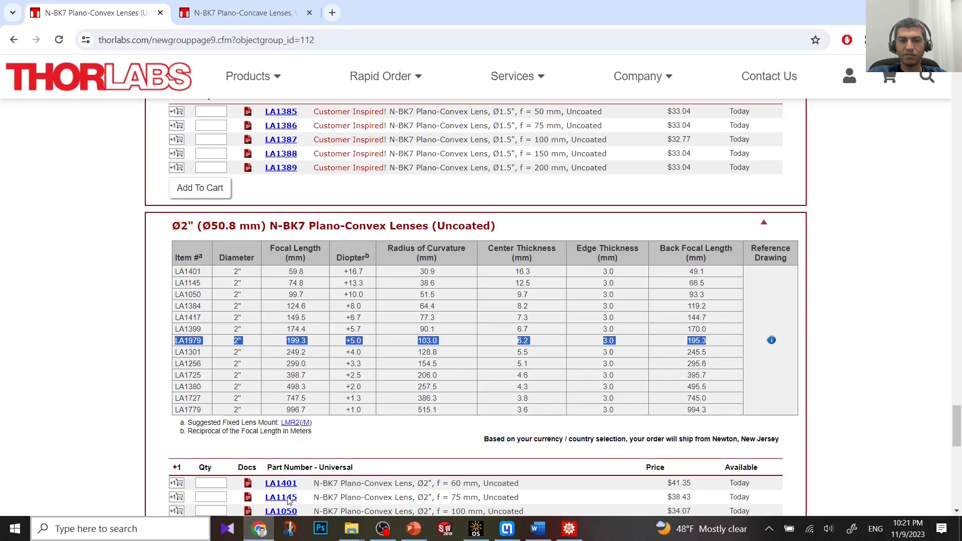
key(alt+Tab)
click(591, 183)
click(591, 183)
text(6.2)
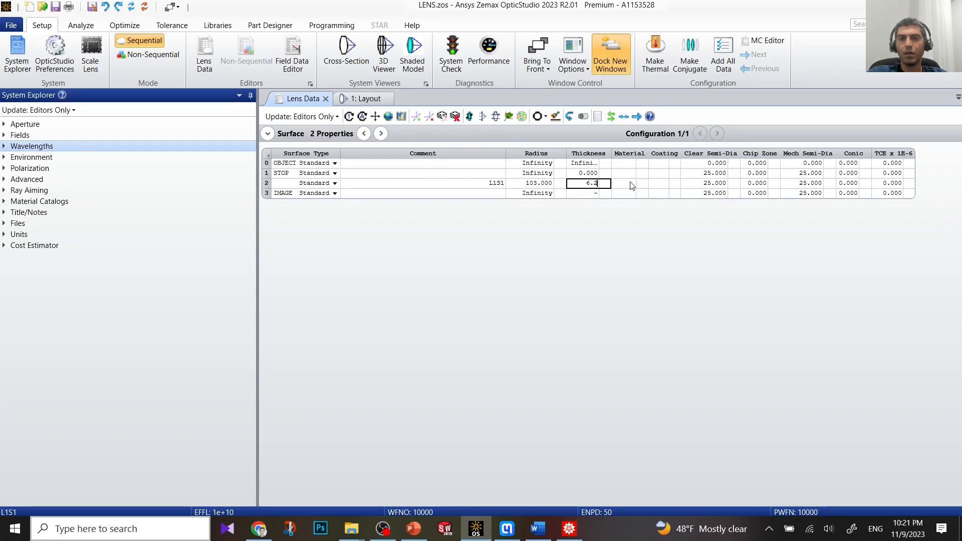
- Set the L1S1 material to N-BK7 and check the lens shape in the layout view
click(630, 185)
click(630, 184)
text(N-BK7)
key(Return)
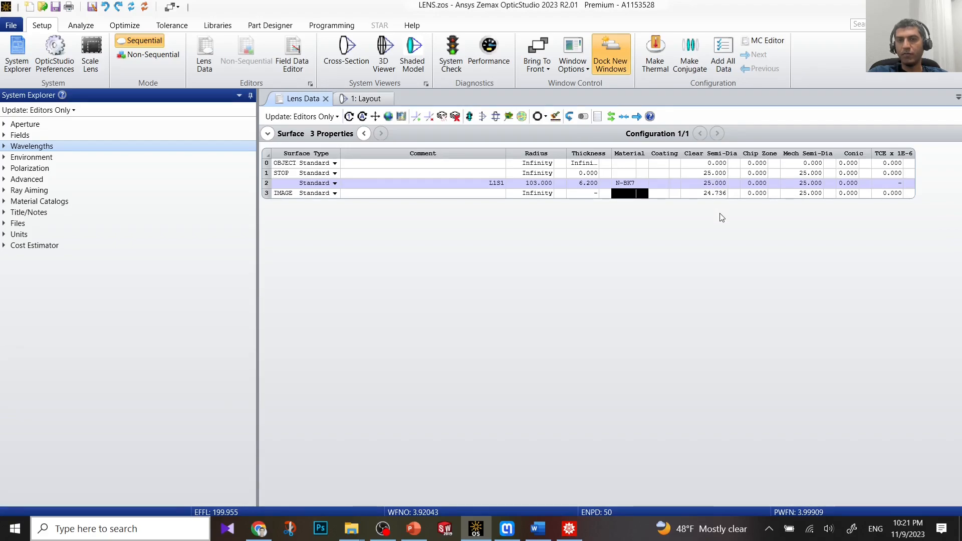
click(365, 99)
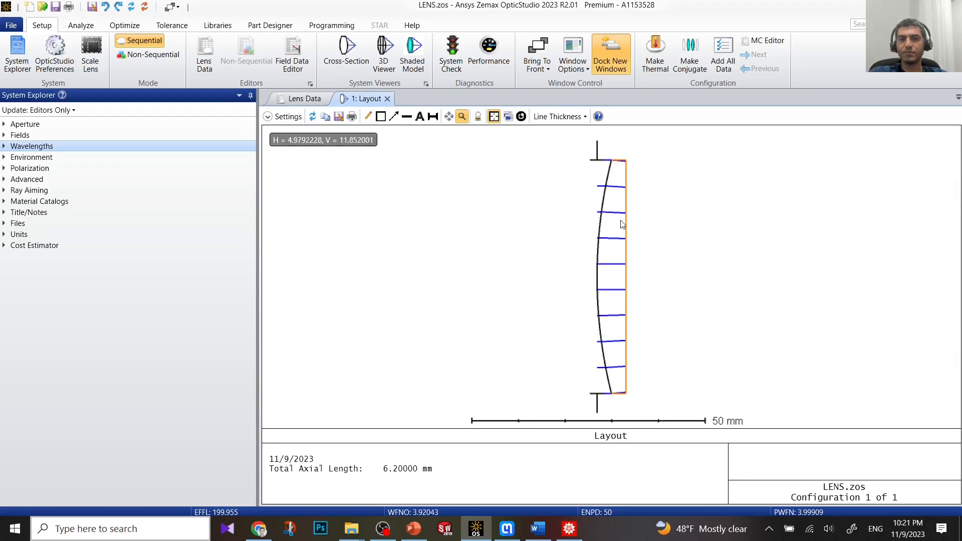
click(304, 99)
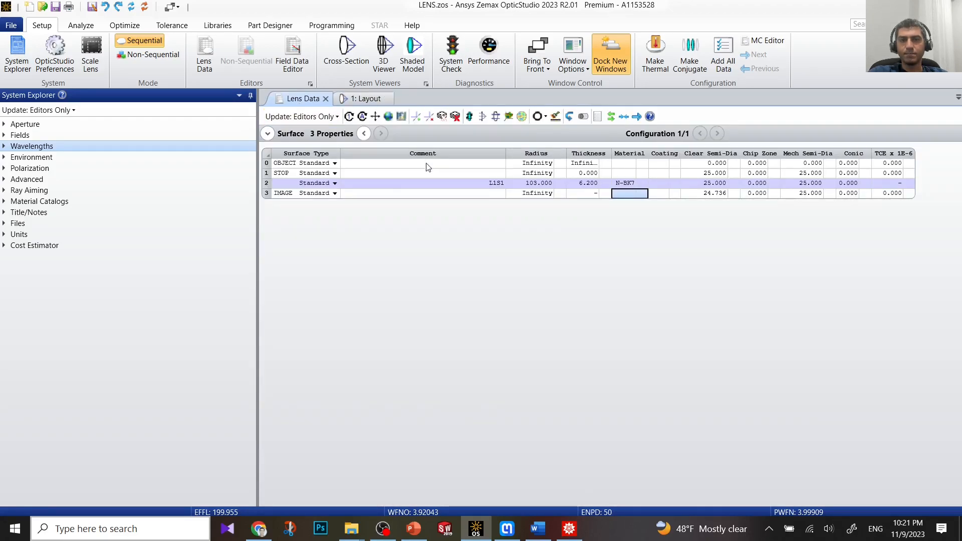
- Insert a surface after L1S1 and enter L1S2 as its comment
click(268, 183)
right_click(268, 183)
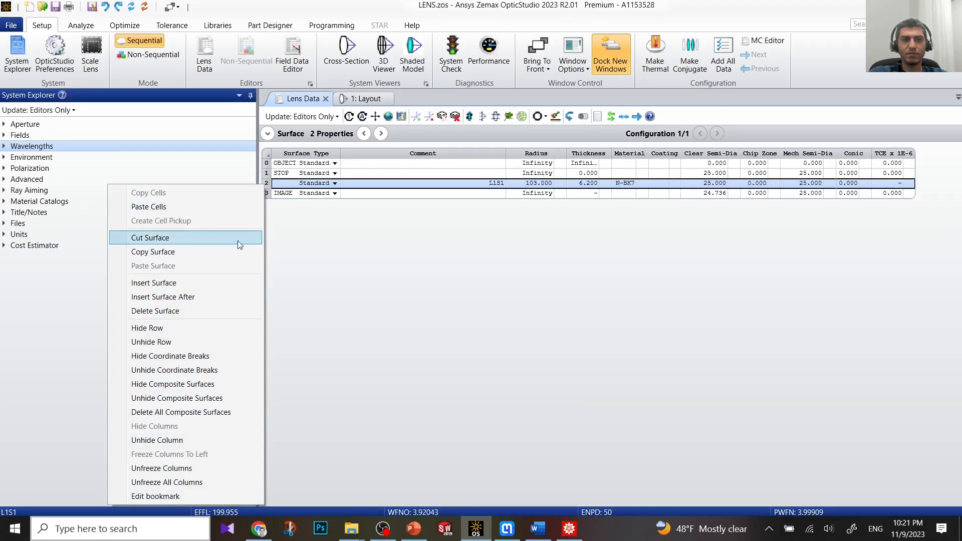
click(212, 293)
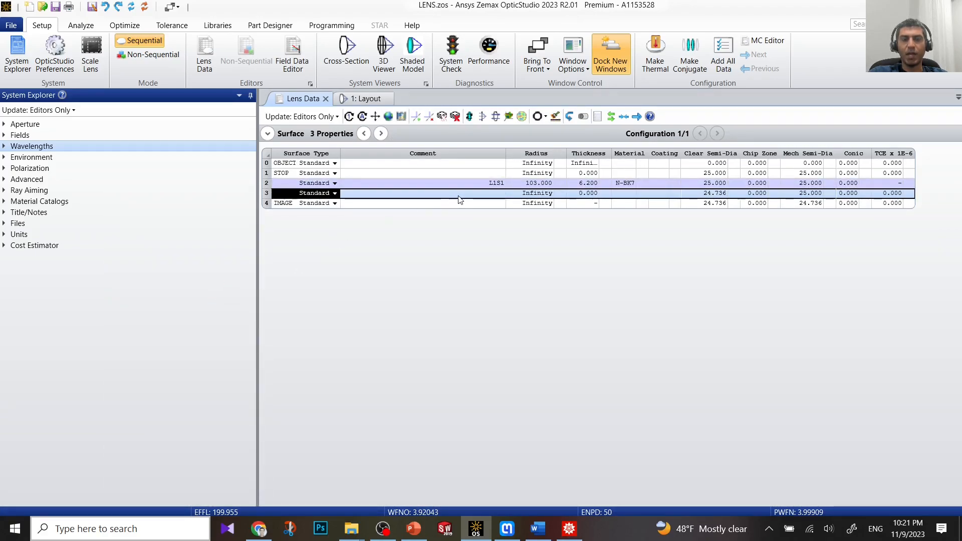
click(480, 197)
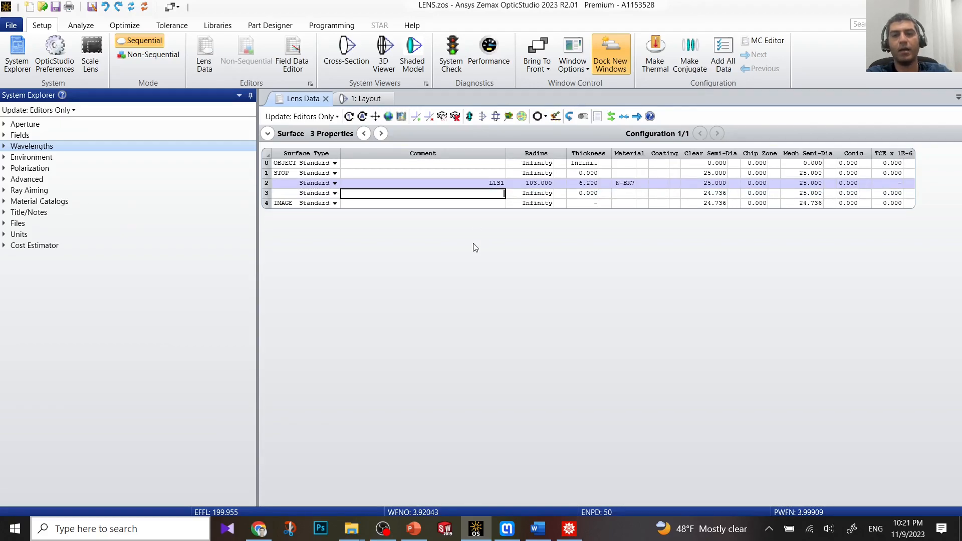
text(L1S2)
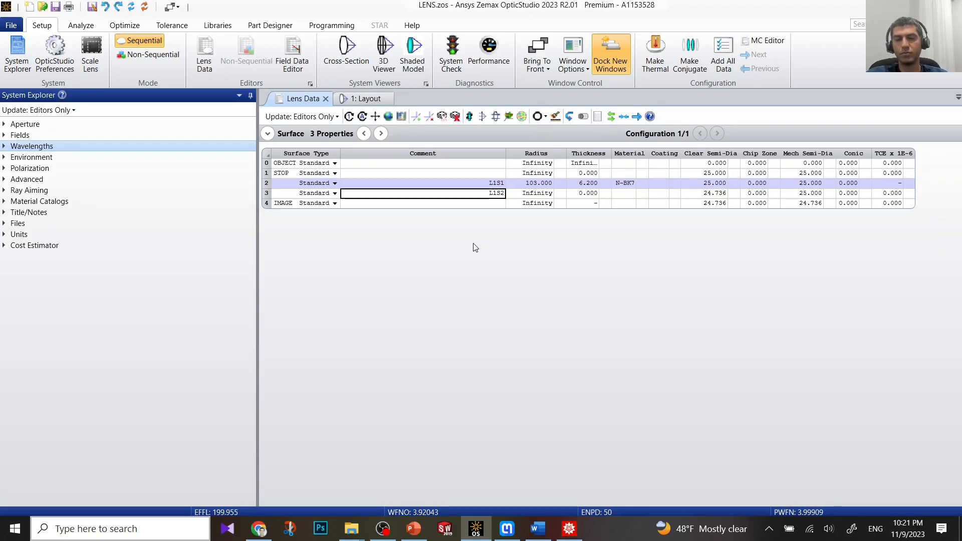
key(Tab)
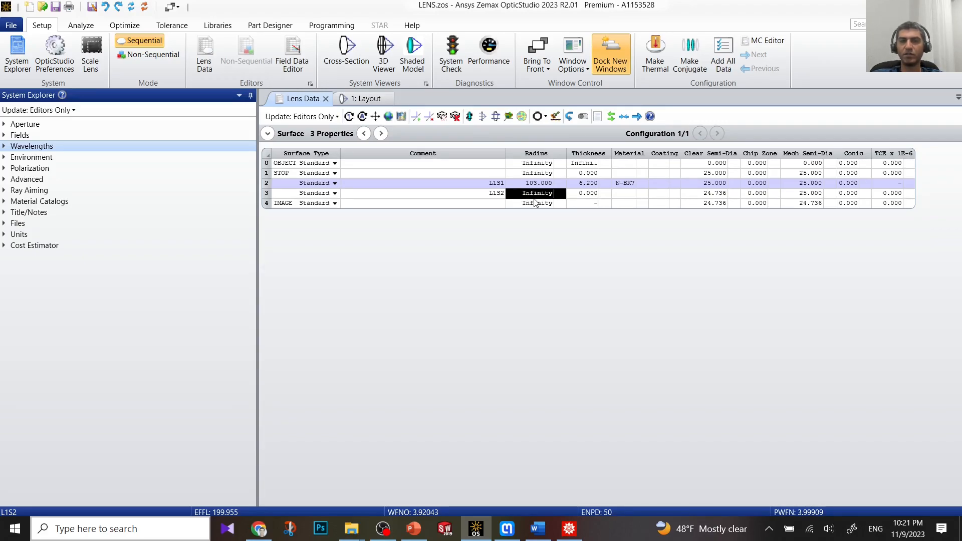
- Set the L1S2 thickness to 140 and check the converging rays in the layout view
click(587, 196)
click(414, 529)
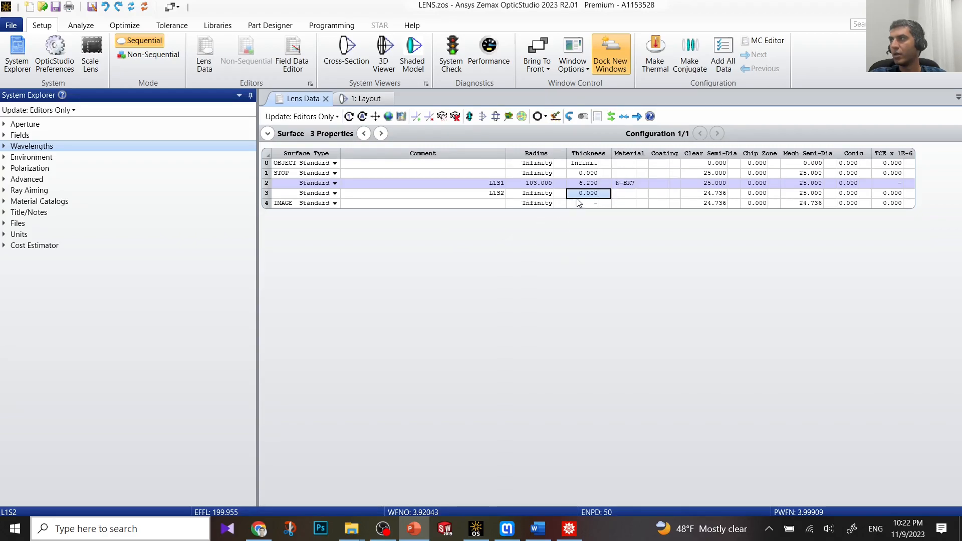
double_click(599, 194)
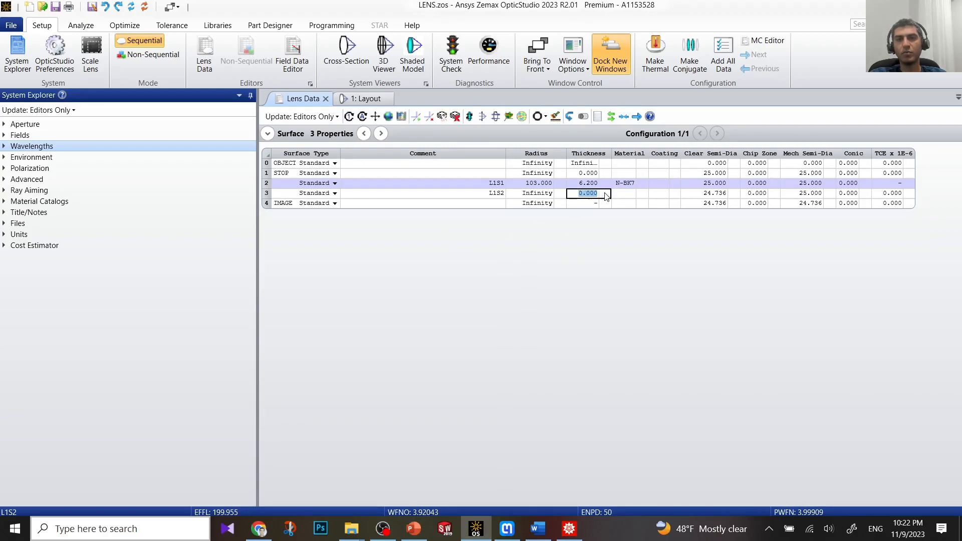
text(140)
key(Return)
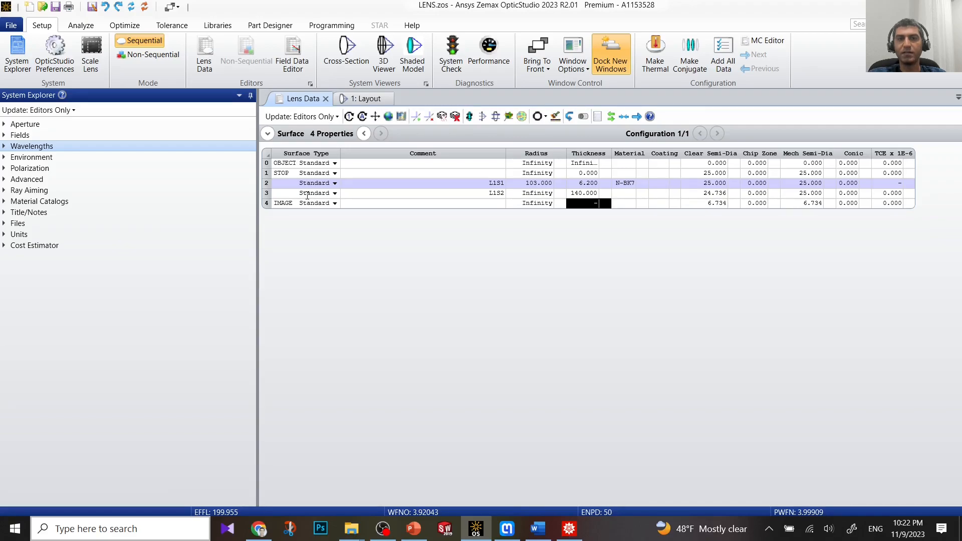
click(363, 99)
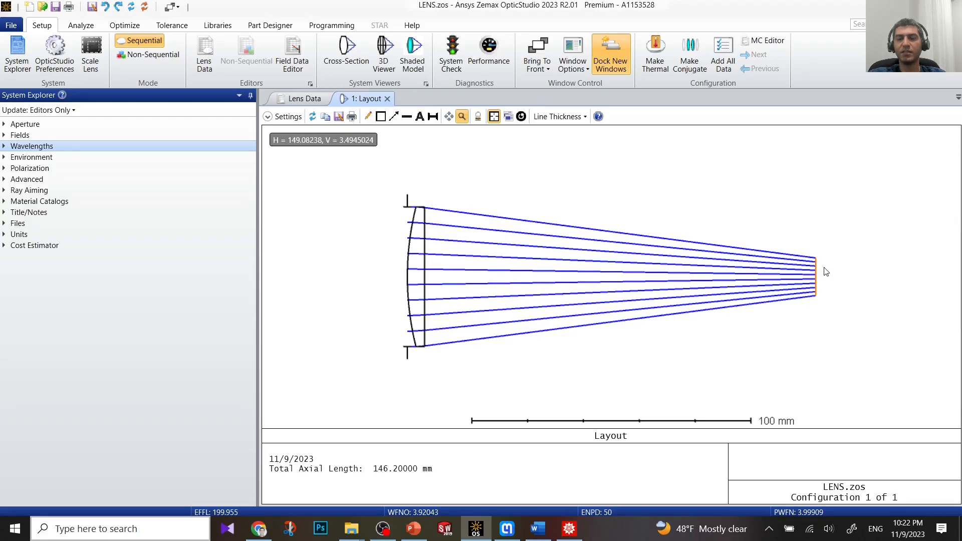
click(303, 98)
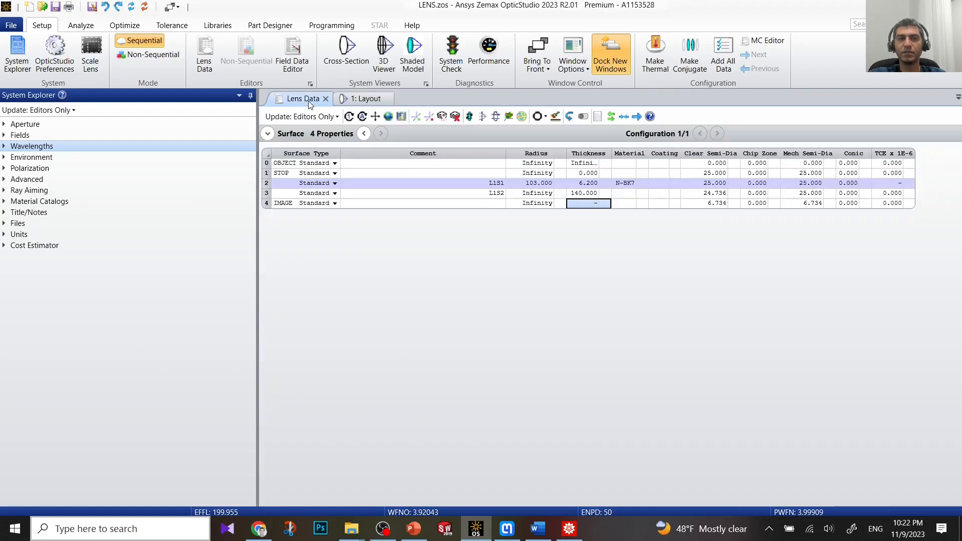
- Insert a surface after L1S2 and enter L2S1 as its comment
click(266, 193)
right_click(266, 194)
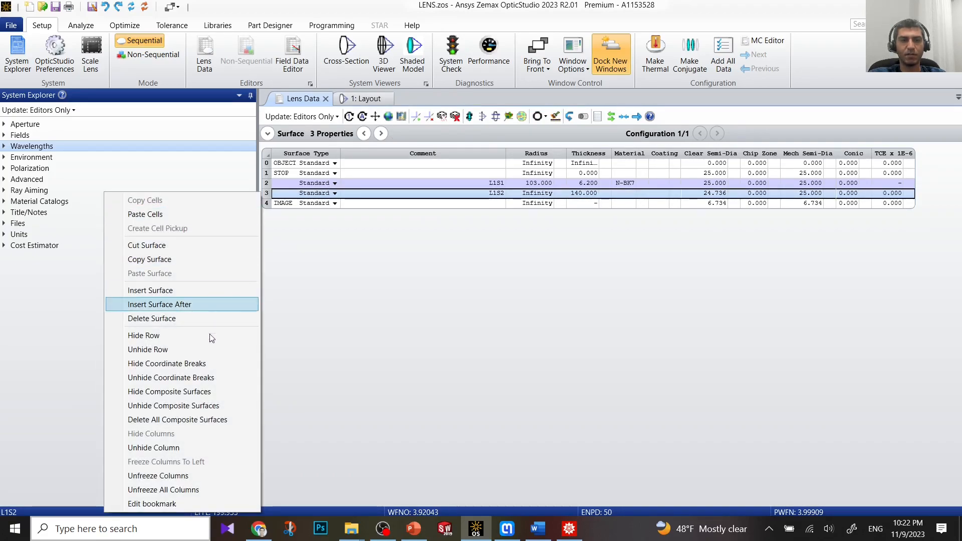
click(204, 305)
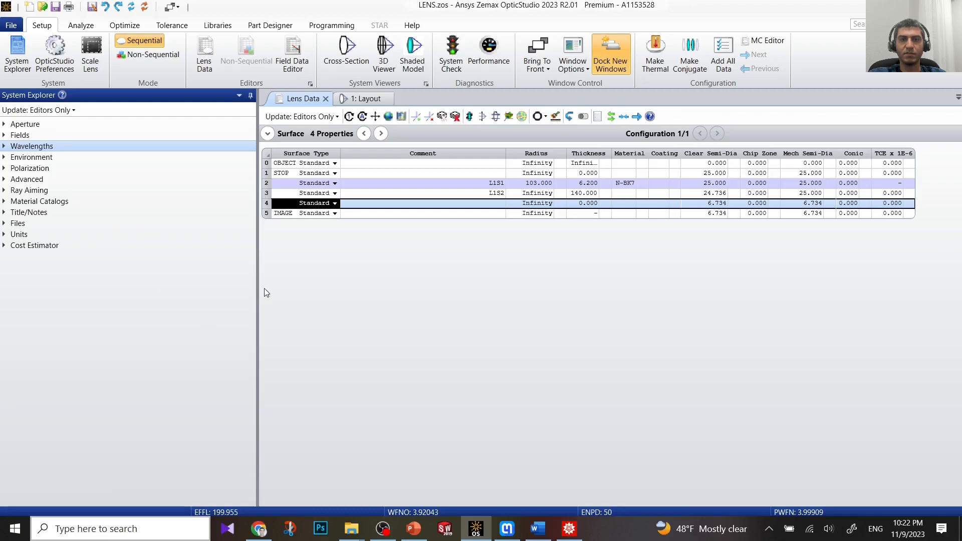
text(L2S1)
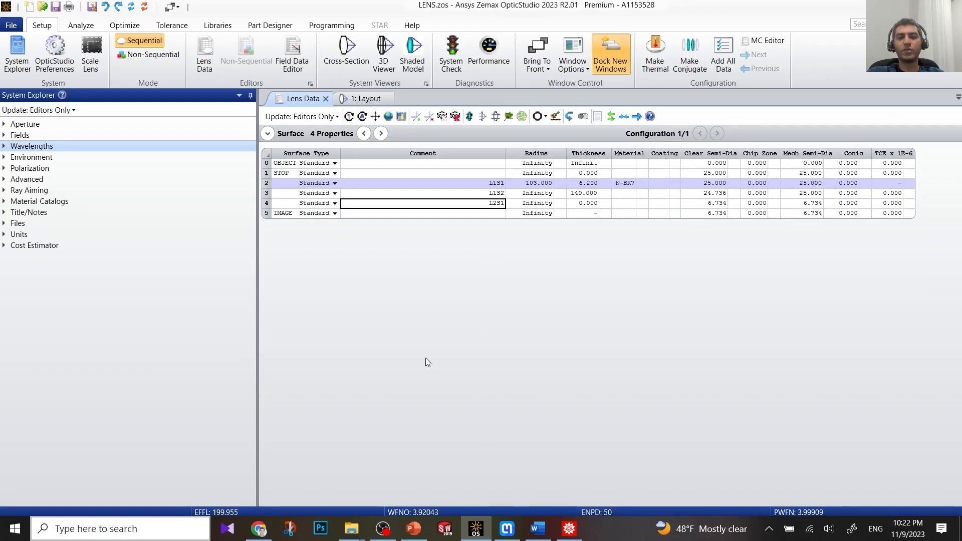
- Look up LC1093's radius of curvature on the Thorlabs plano-concave page and set the L2S1 radius to -51.5 in OpticStudio
click(259, 529)
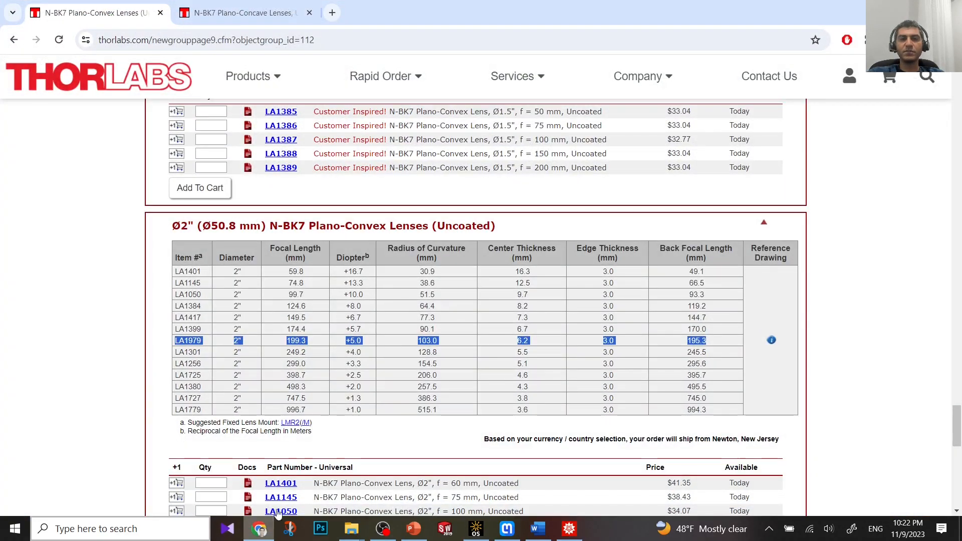
click(261, 6)
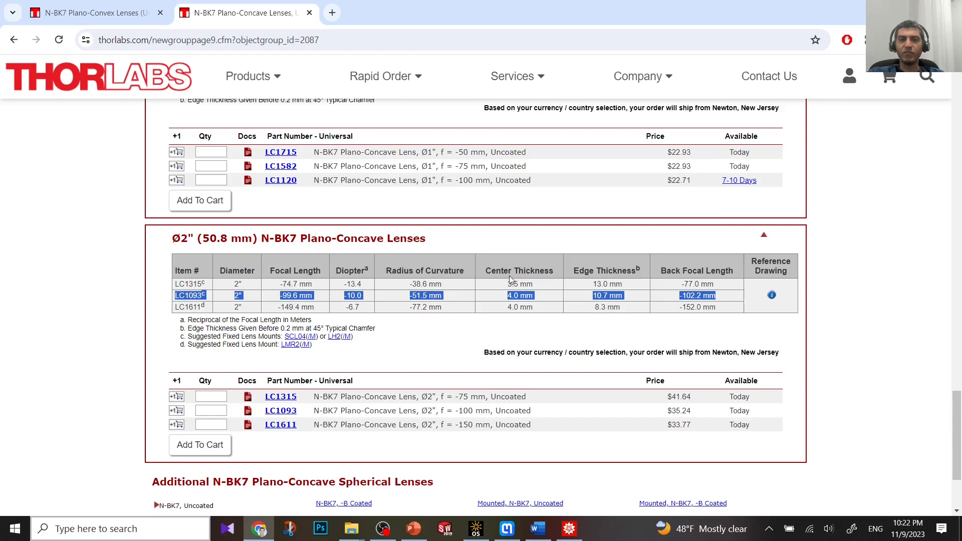
key(alt+Tab)
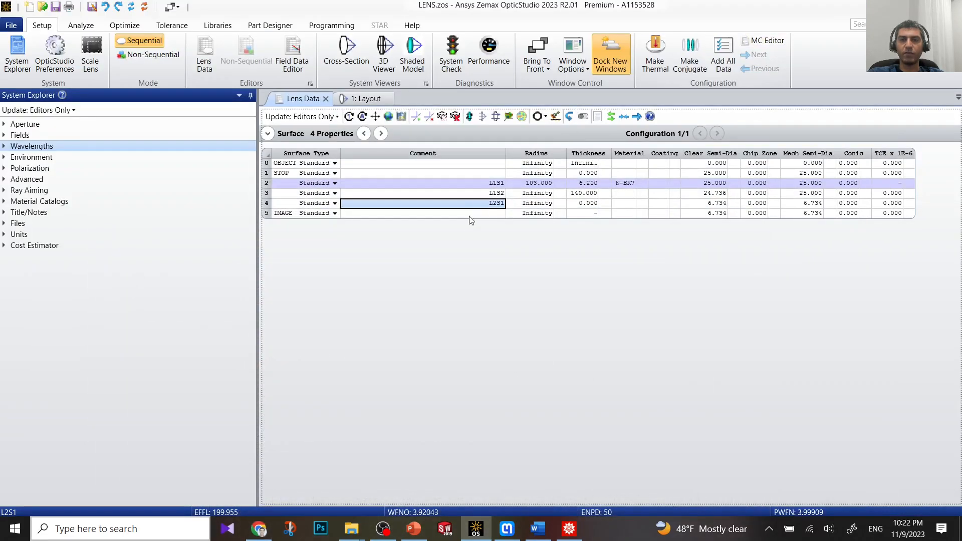
double_click(530, 205)
drag(522, 203, 569, 207)
key(BackSpace)
text(-51.5)
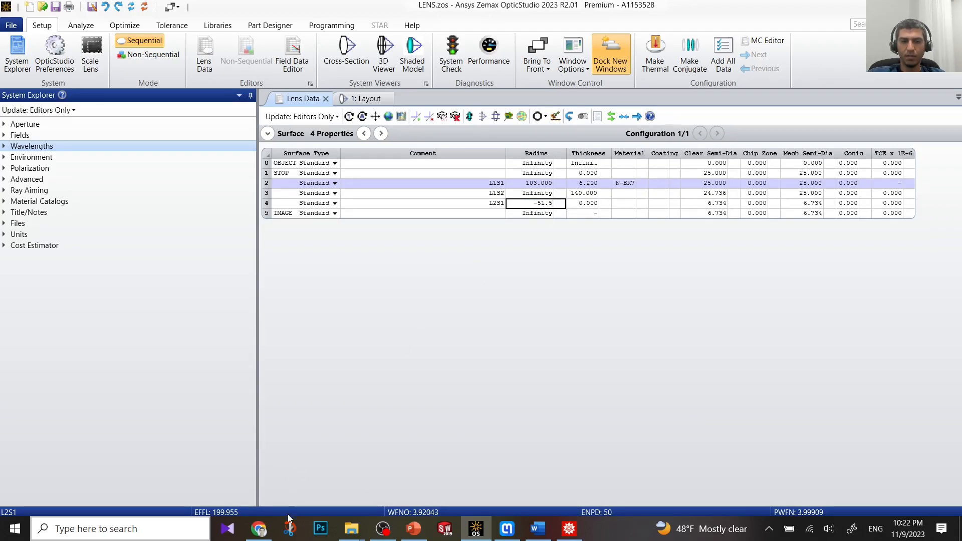
- Look up LC1093's center thickness on the Thorlabs page, and set L2S1 in OpticStudio to thickness 4 and material N-BK7
click(267, 536)
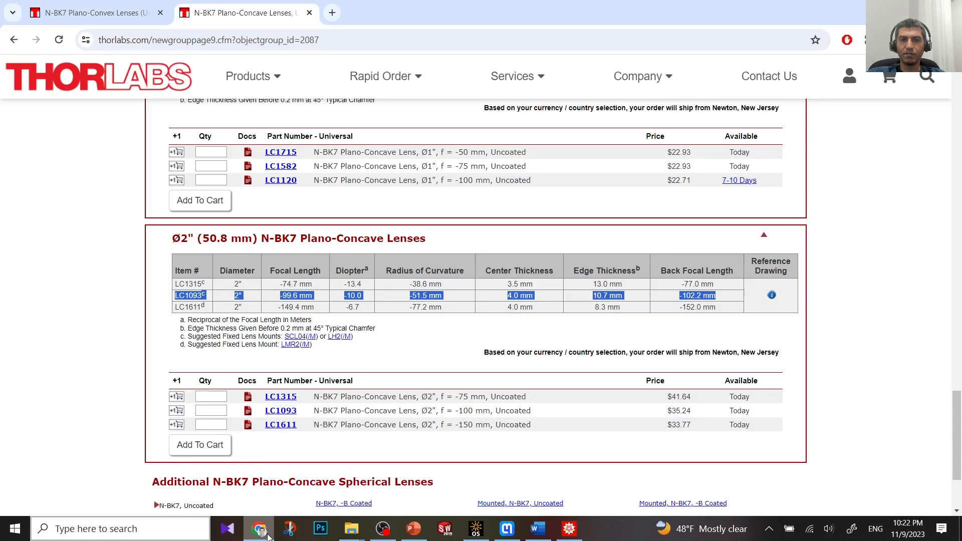
click(268, 536)
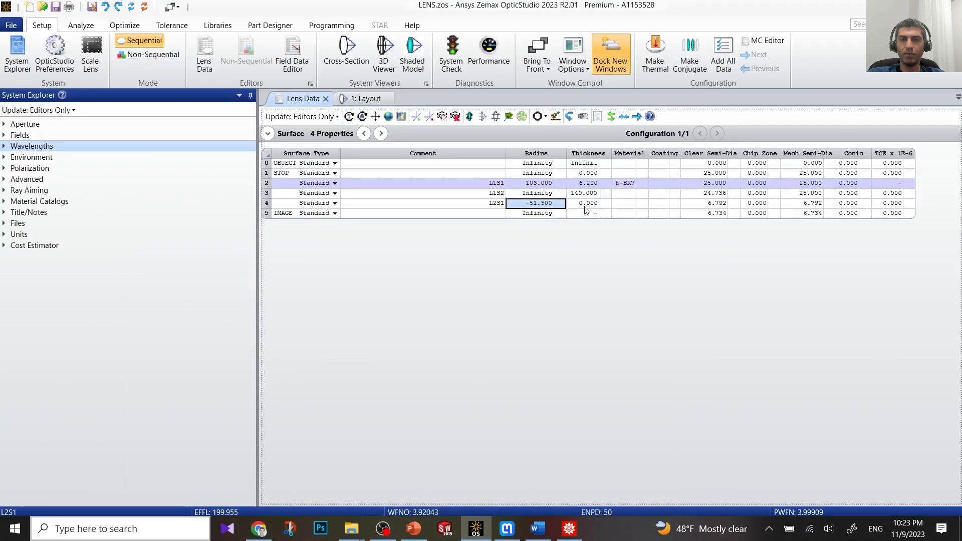
click(585, 205)
text(4)
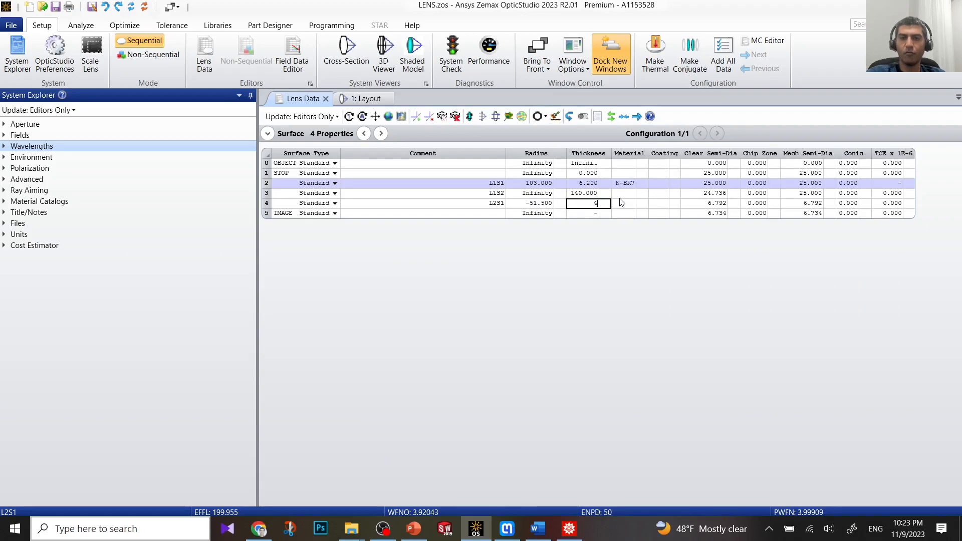
click(627, 207)
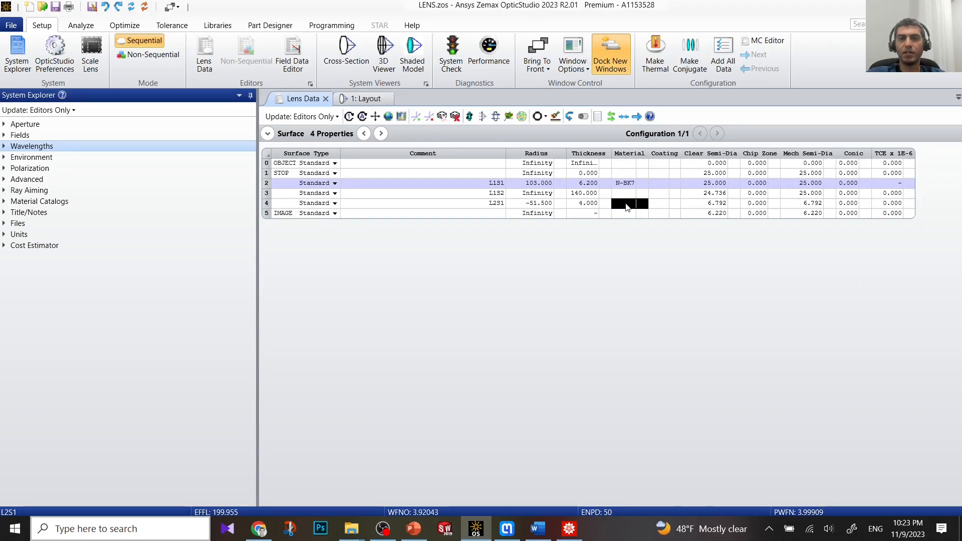
text(N-Bk7)
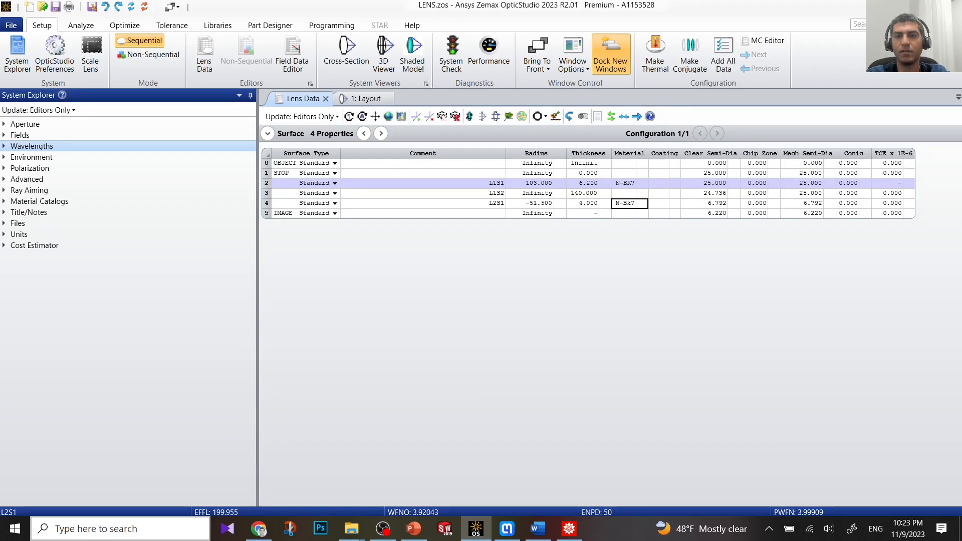
key(Return)
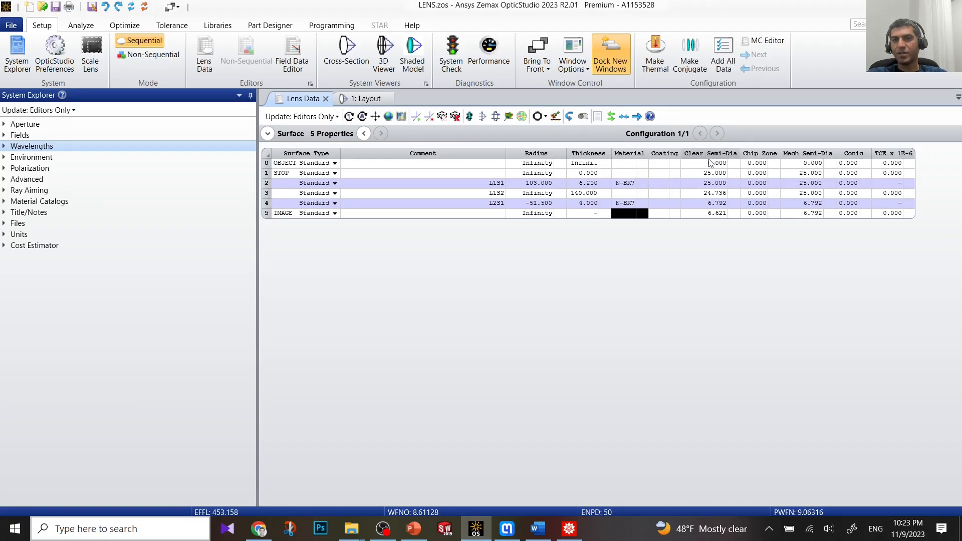
- Set the clear semi-diameters of L1S2 and L2S1 to 25
click(709, 196)
click(714, 194)
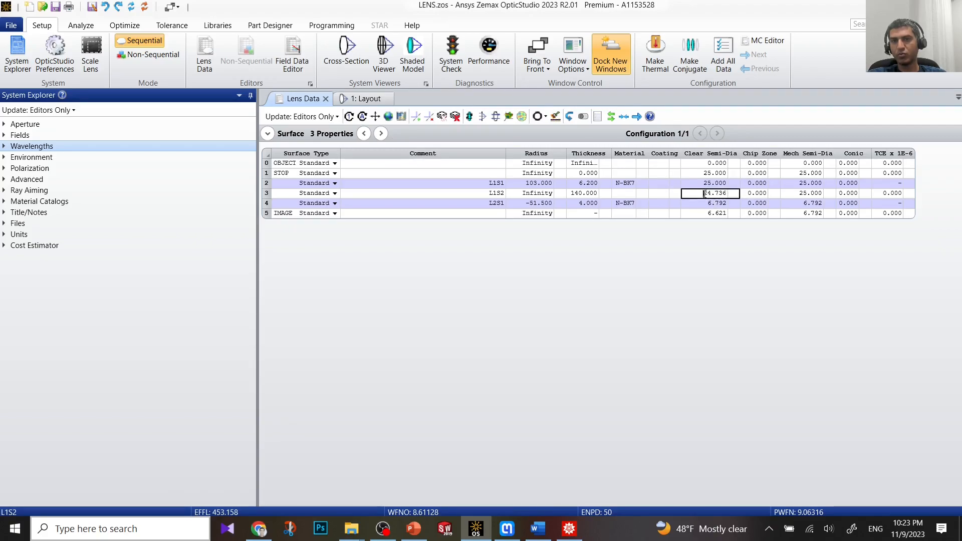
text(25)
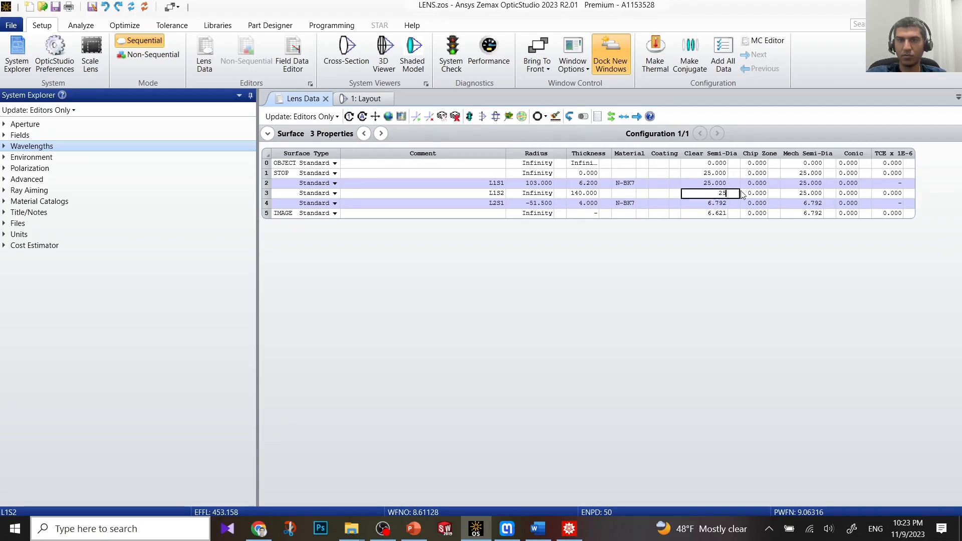
click(714, 205)
click(727, 205)
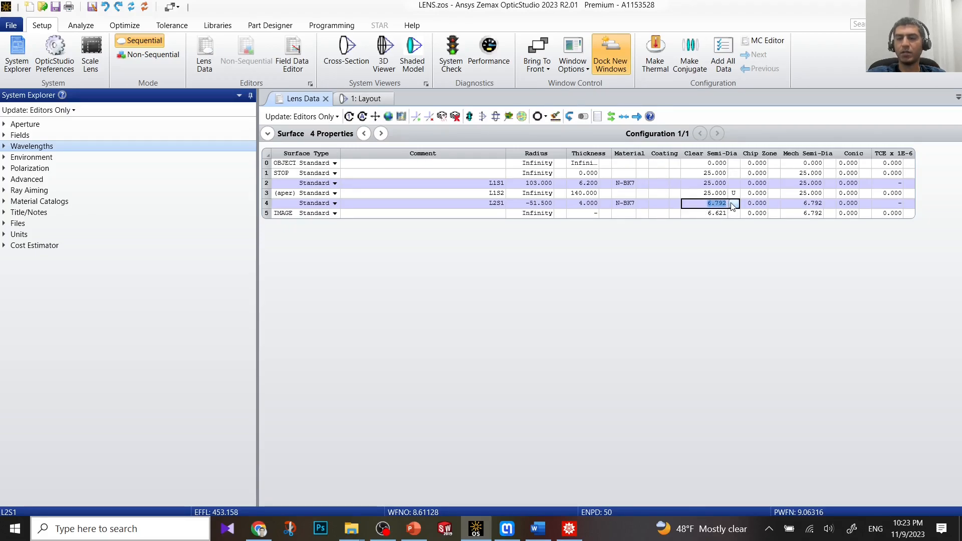
text(25)
key(Return)
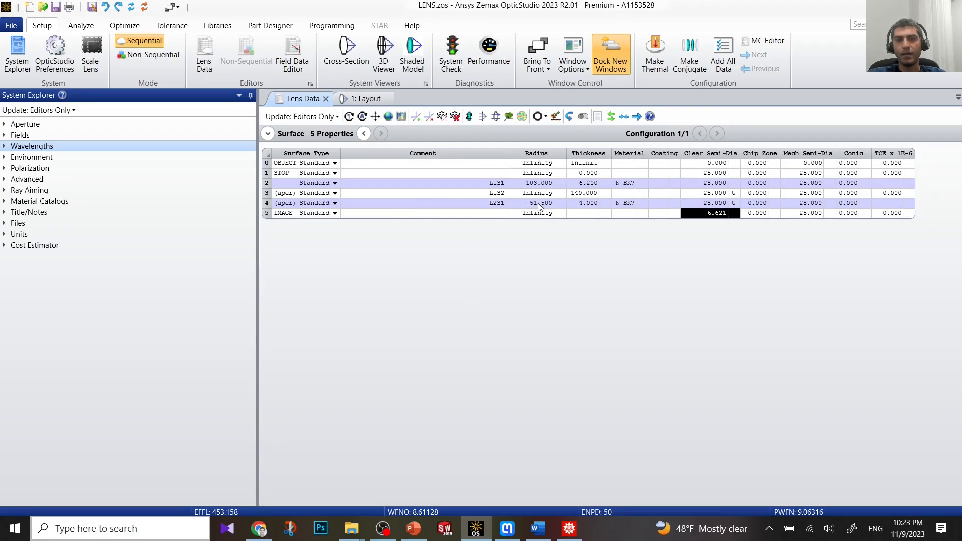
- Insert a surface after L2S1 and enter L2S2 as its comment
click(268, 204)
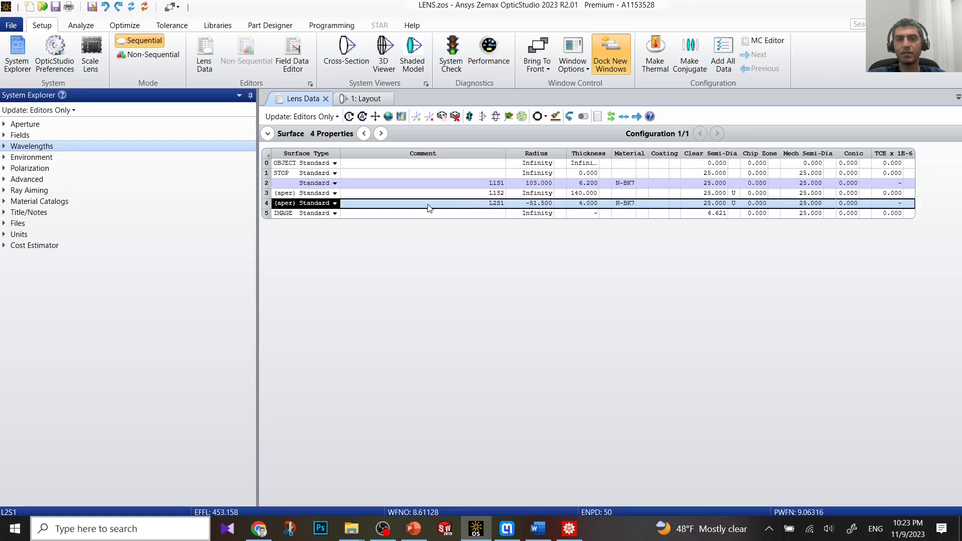
right_click(268, 204)
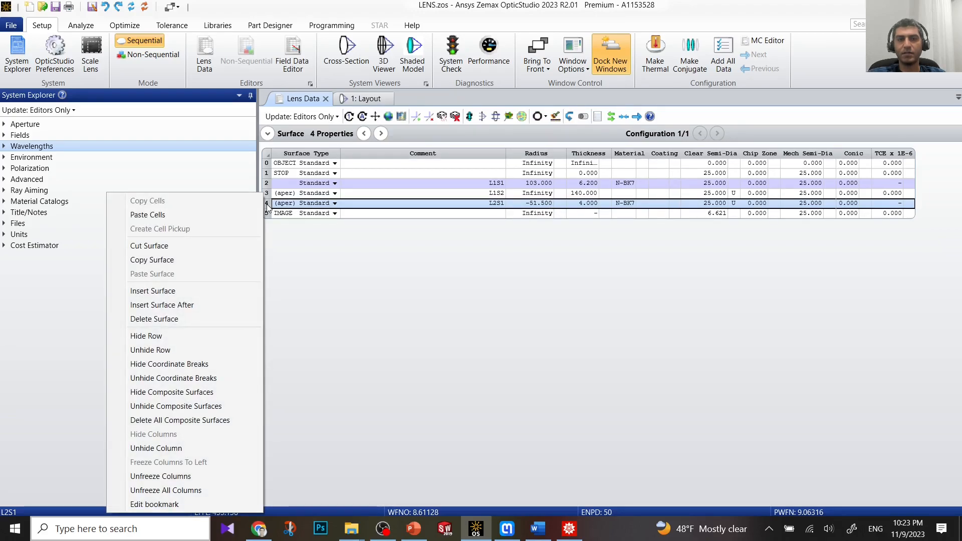
click(204, 305)
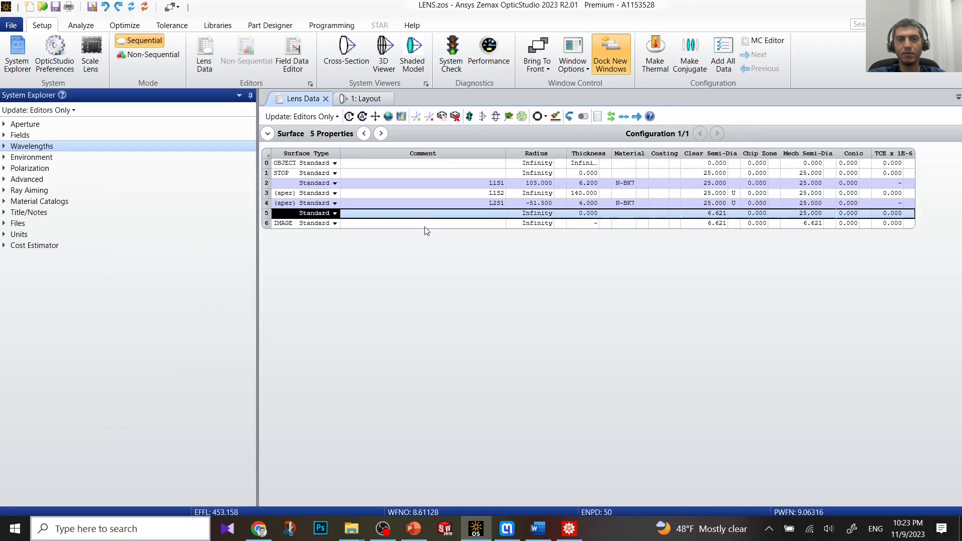
click(470, 214)
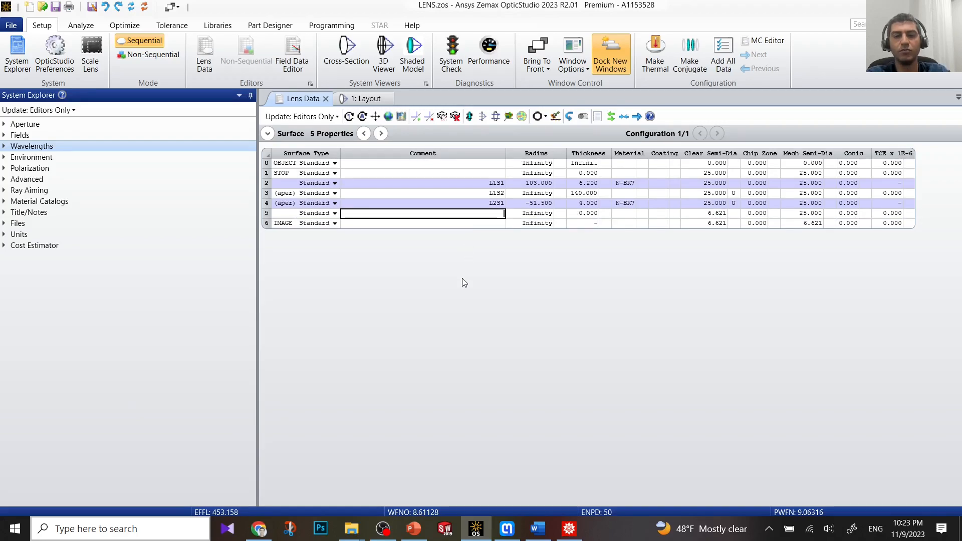
text(L2S2)
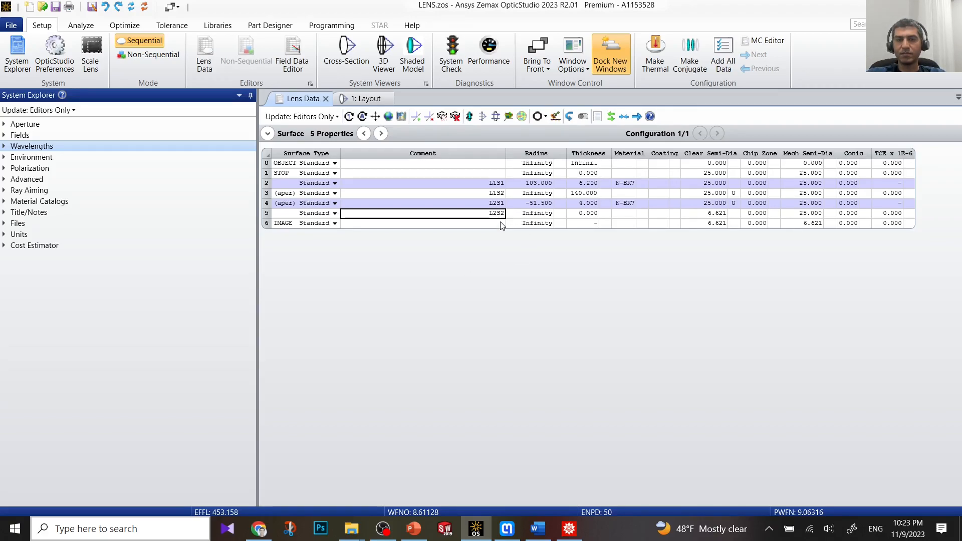
click(522, 216)
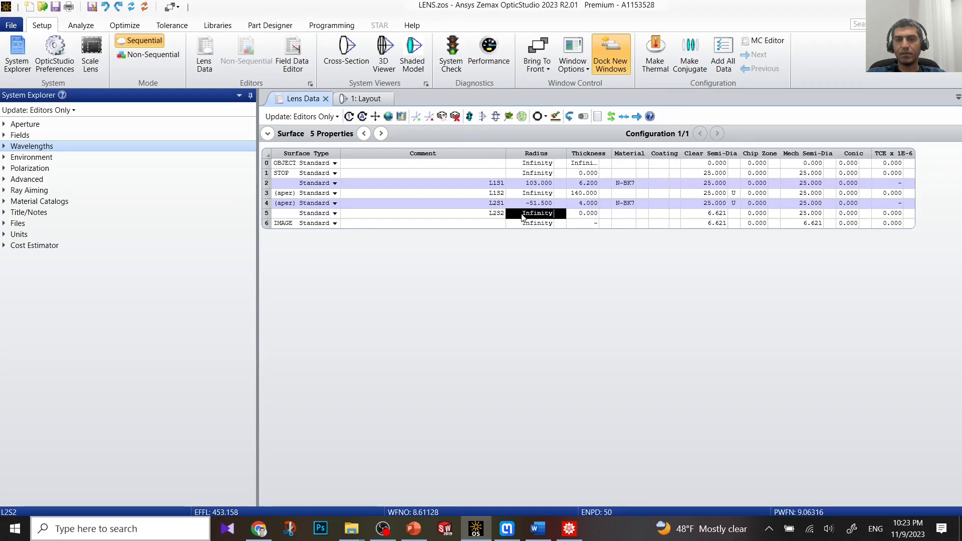
click(577, 215)
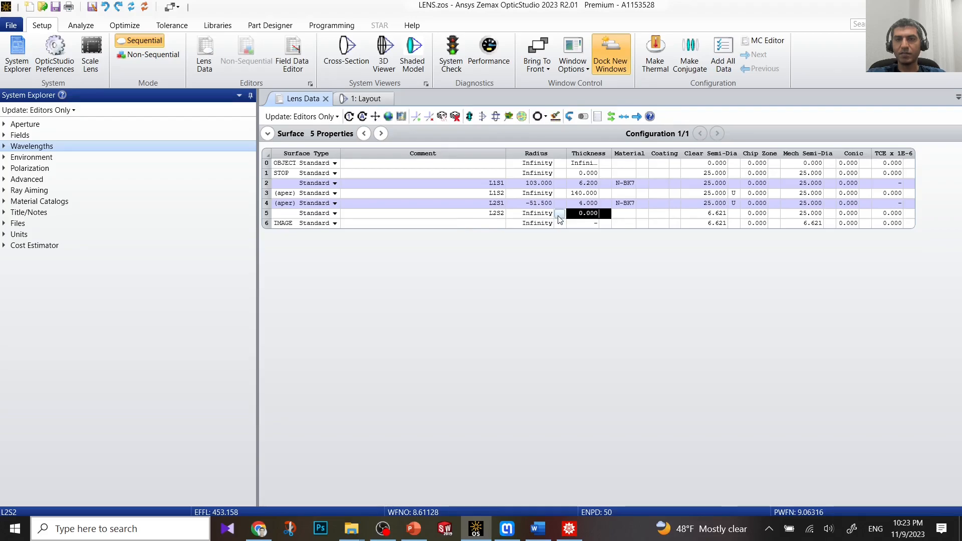
key(Tab)
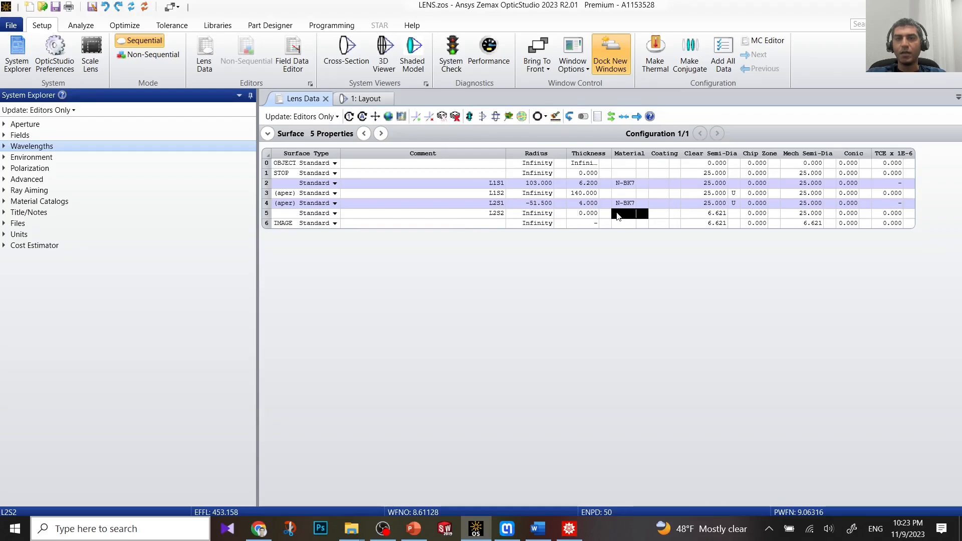
- Check the two lenses in the layout view and insert another surface after L2S2
click(369, 99)
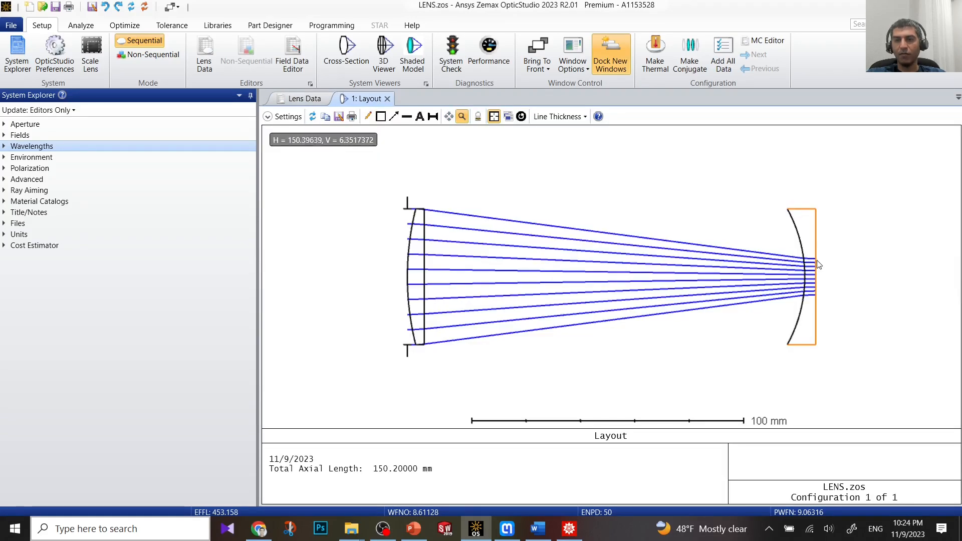
click(311, 100)
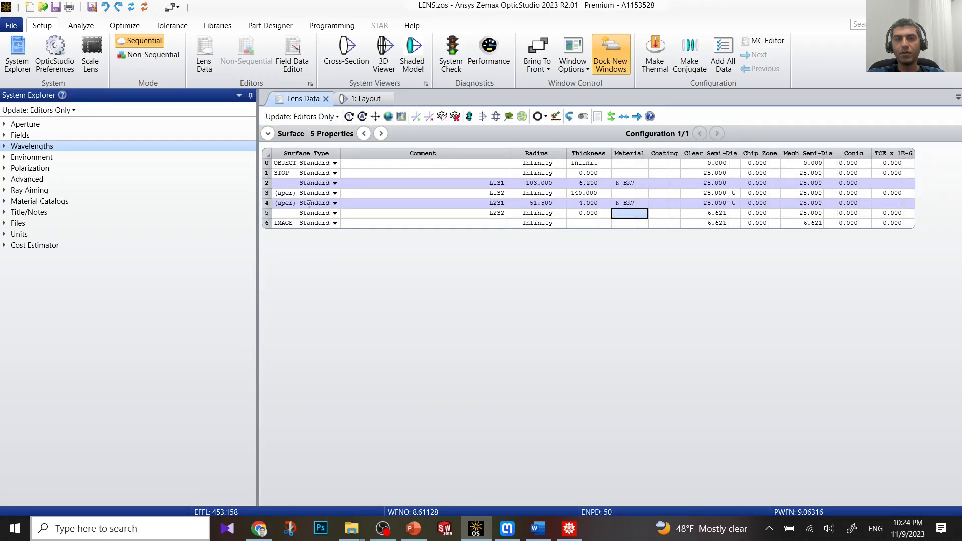
click(266, 213)
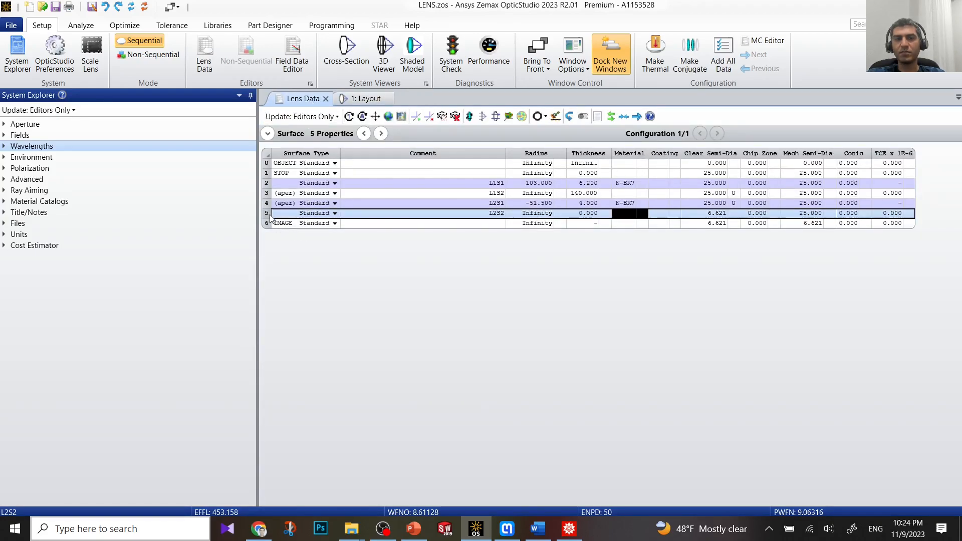
right_click(267, 213)
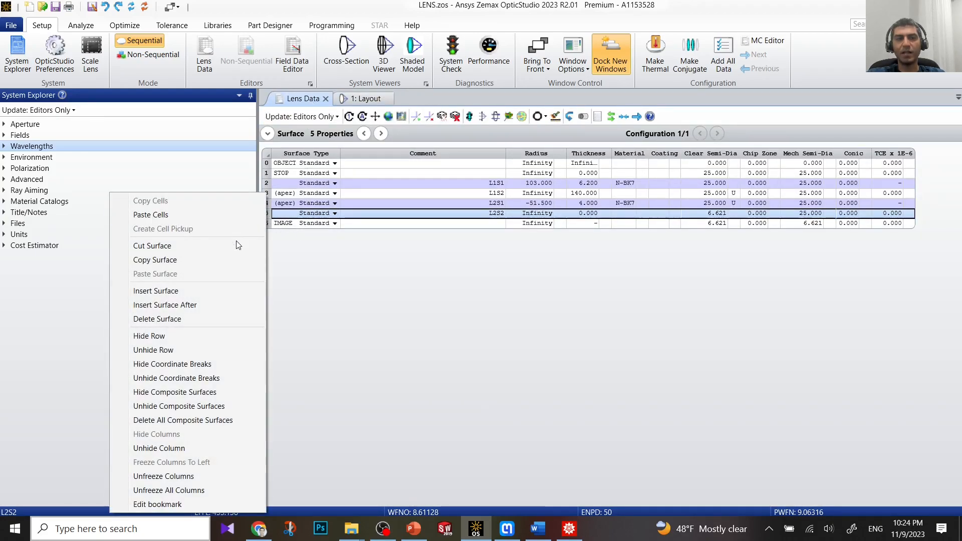
click(210, 304)
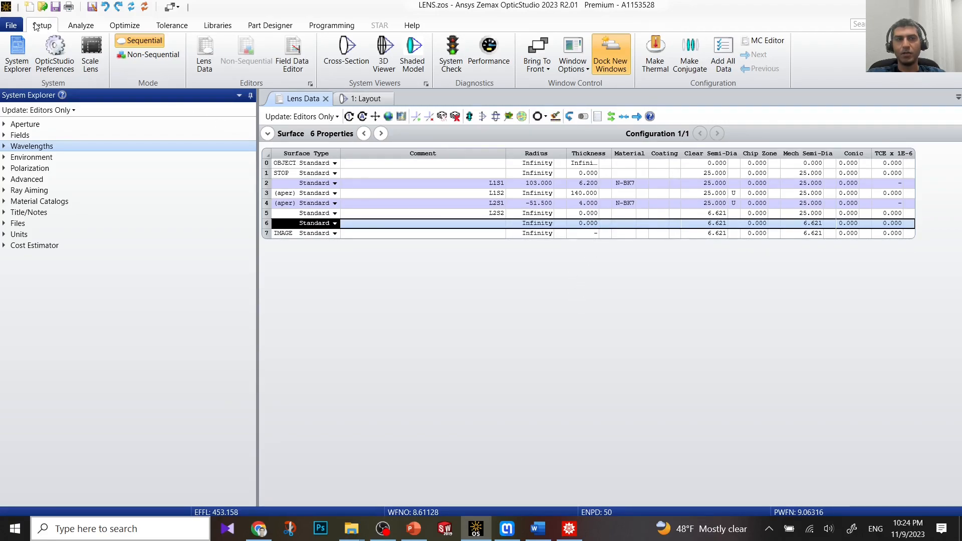
- Run Quick Focus with Spot Size Radial and Use Centroid, and examine the focused rays in the layout view
click(124, 26)
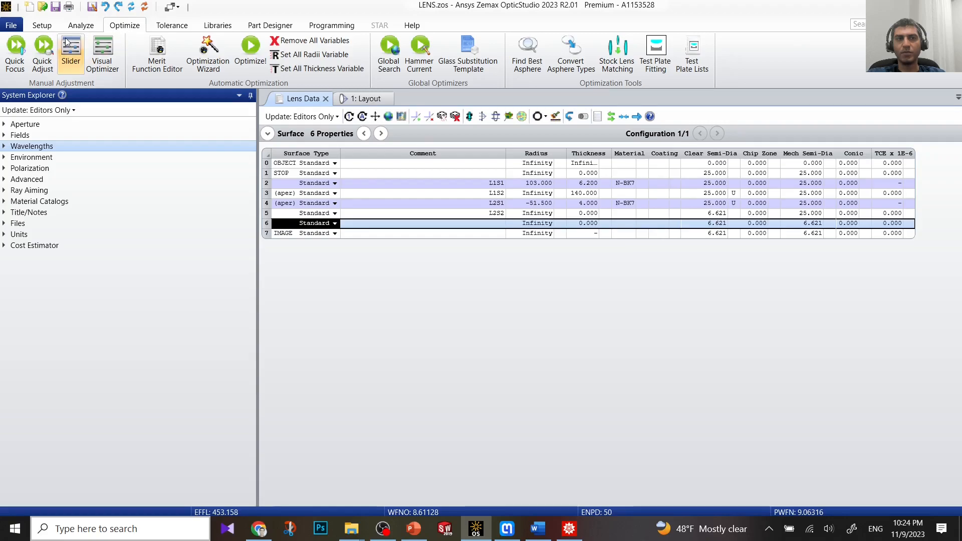
click(22, 46)
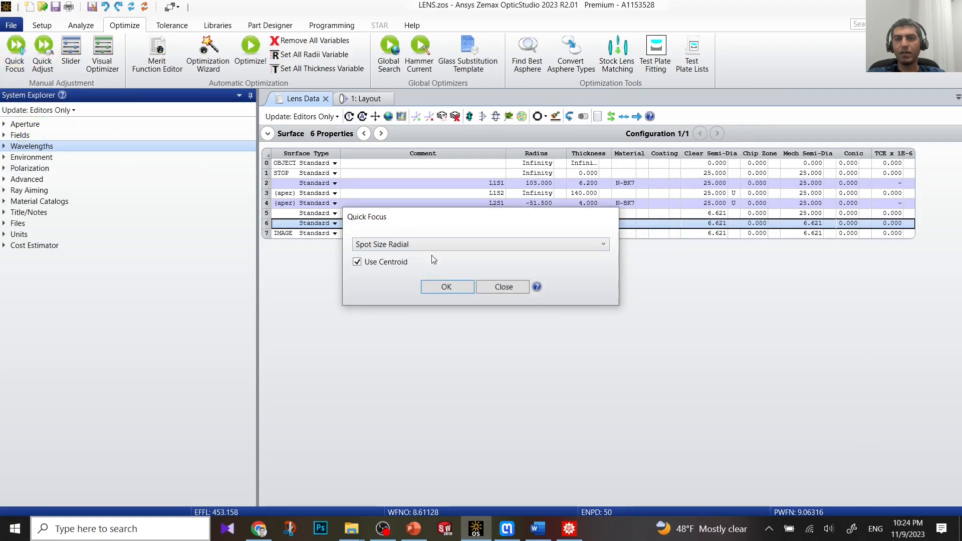
click(446, 287)
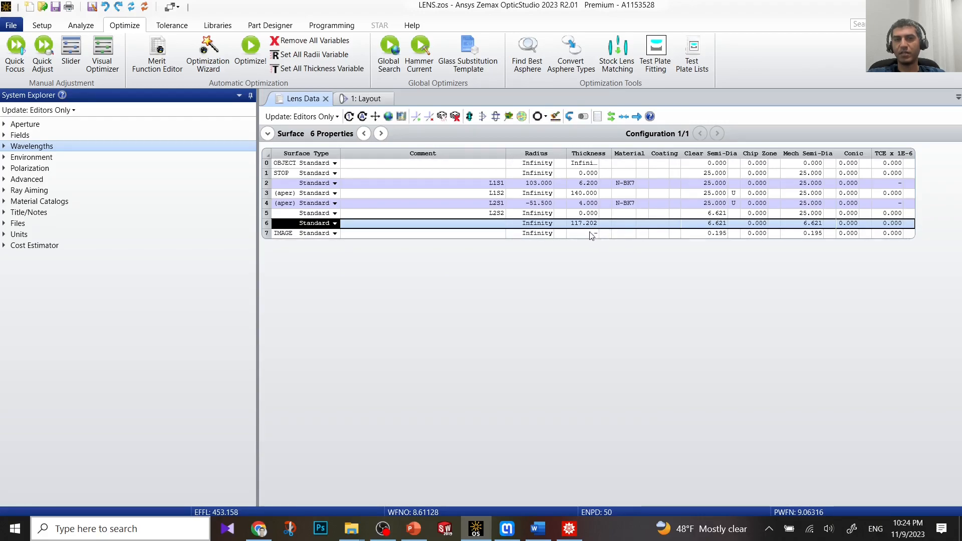
click(366, 98)
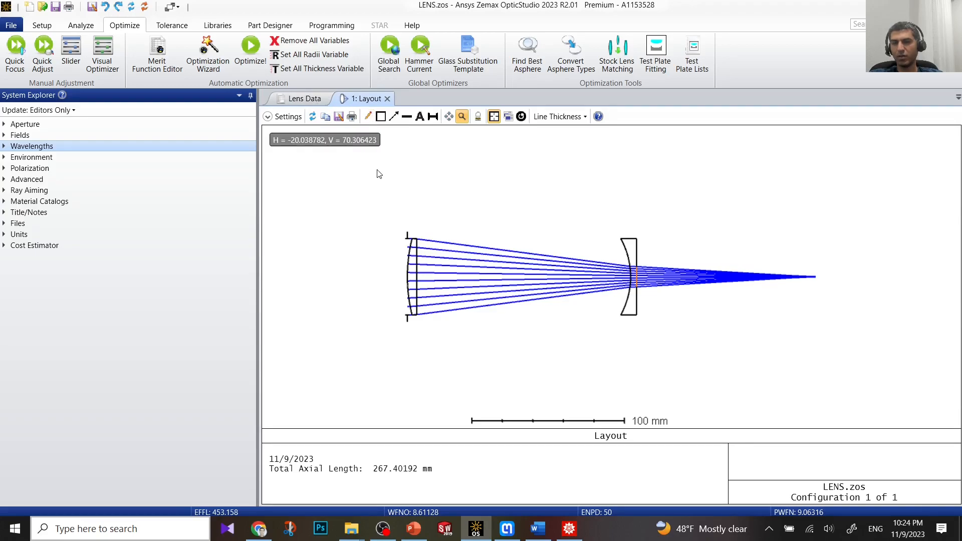
- Try L1S2 thicknesses of 139 and 138 in the lens data
click(304, 98)
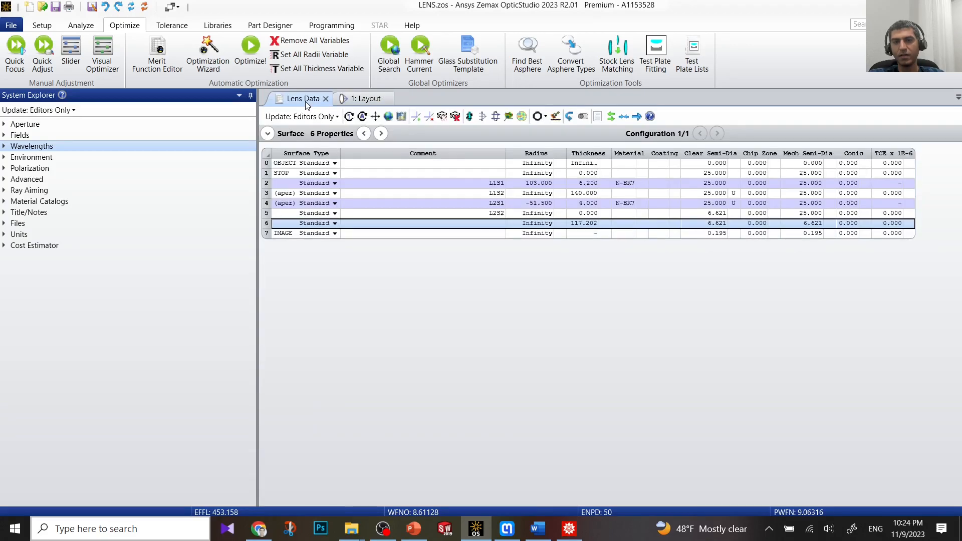
double_click(579, 194)
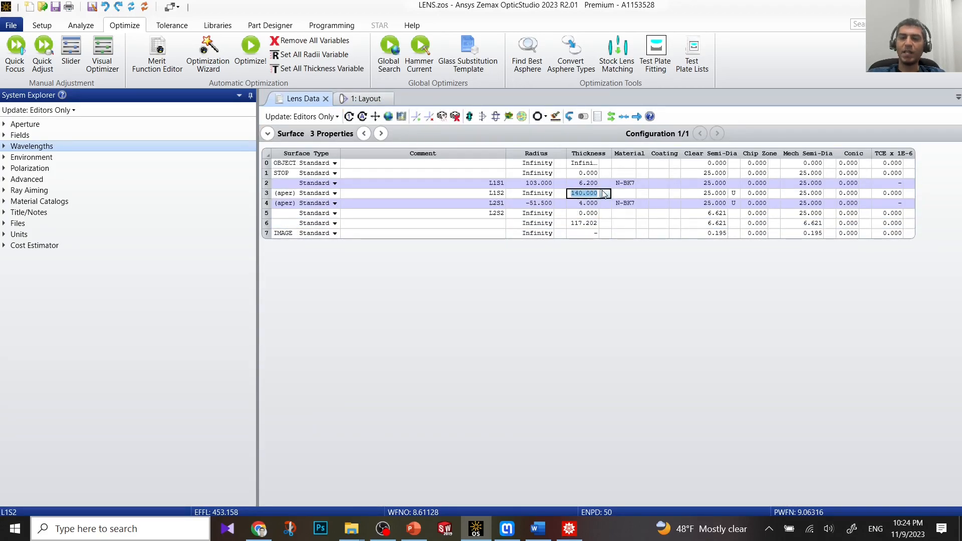
text(139)
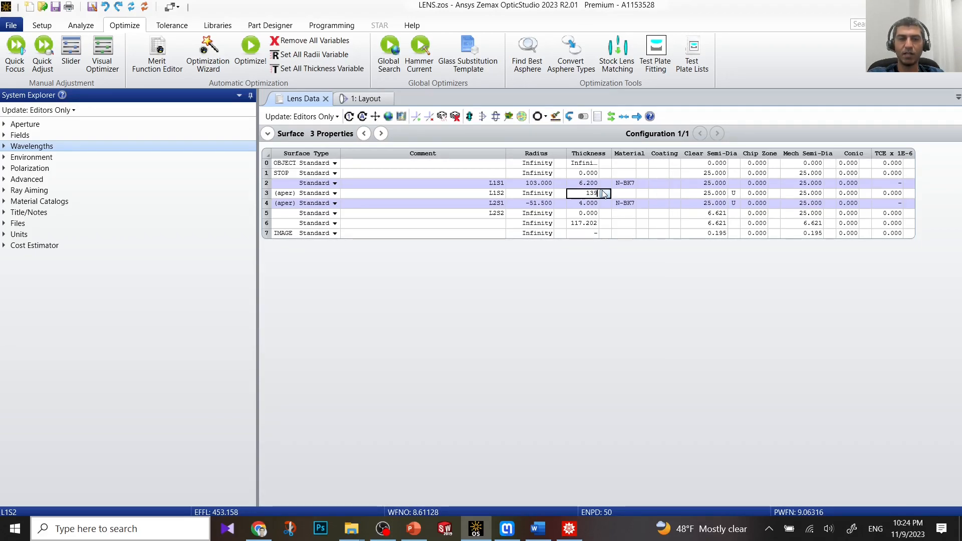
click(591, 203)
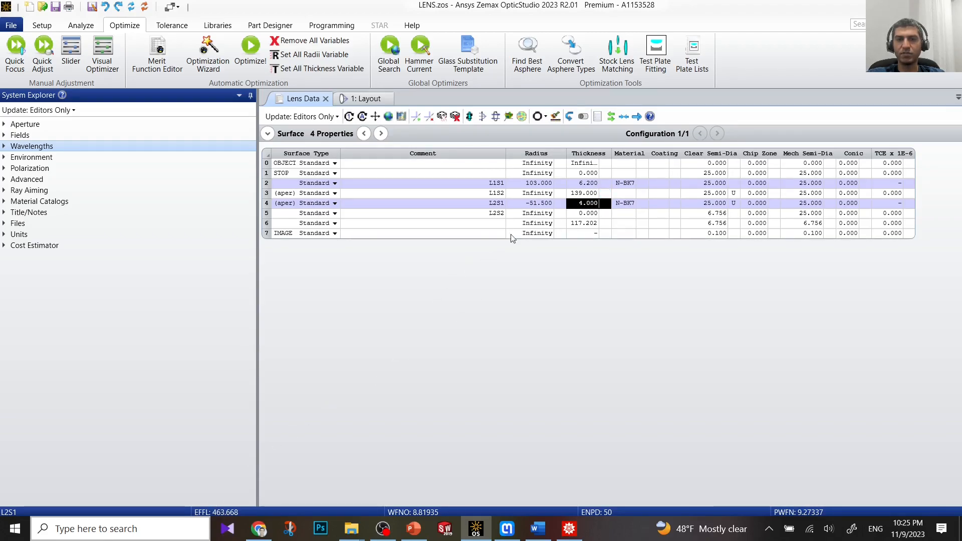
double_click(571, 193)
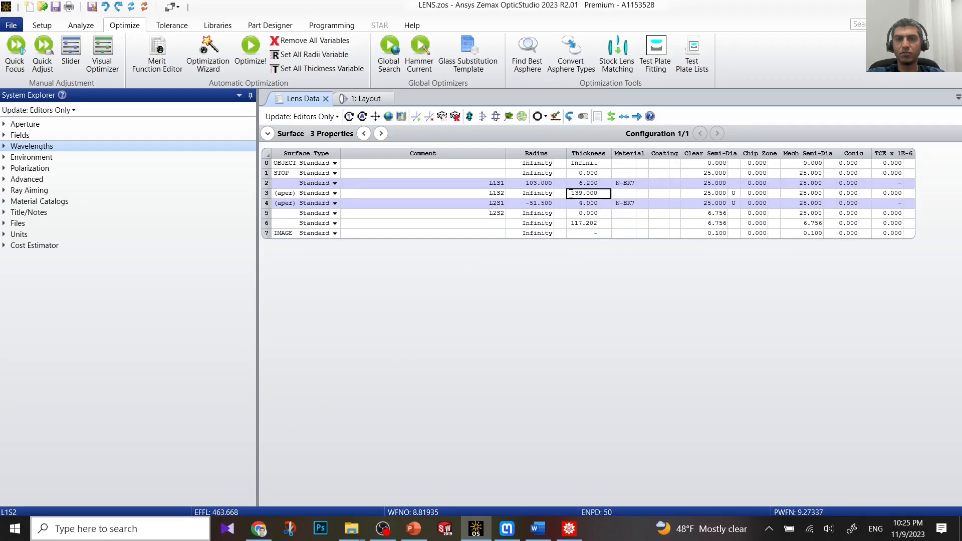
text(138)
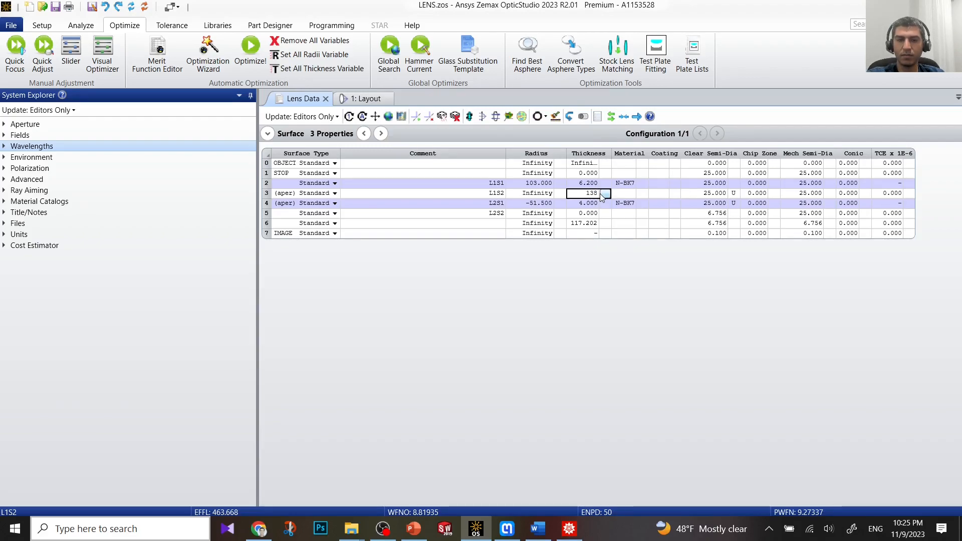
key(Return)
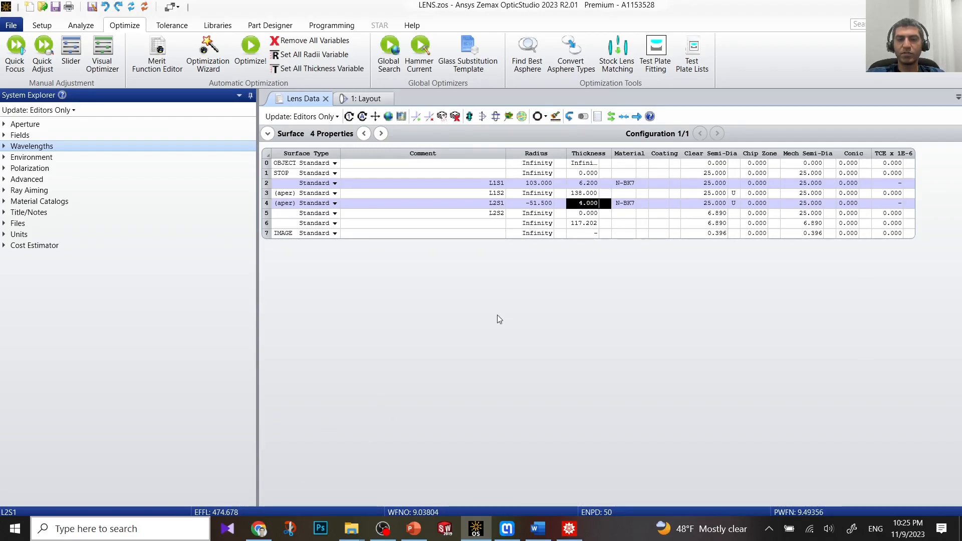
- Try a thickness of 136 for the L1S2 surface in the lens data
double_click(583, 194)
drag(571, 193, 600, 196)
text(136)
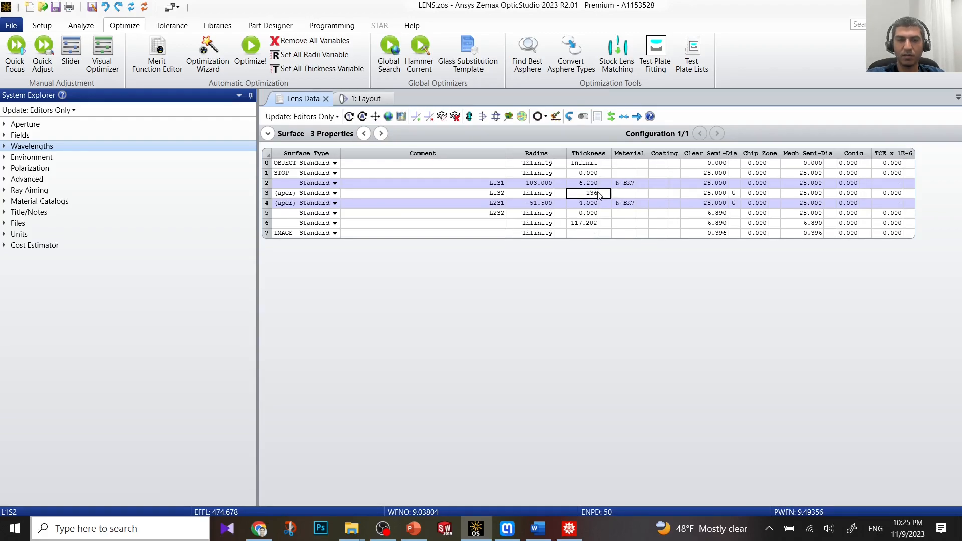
key(Return)
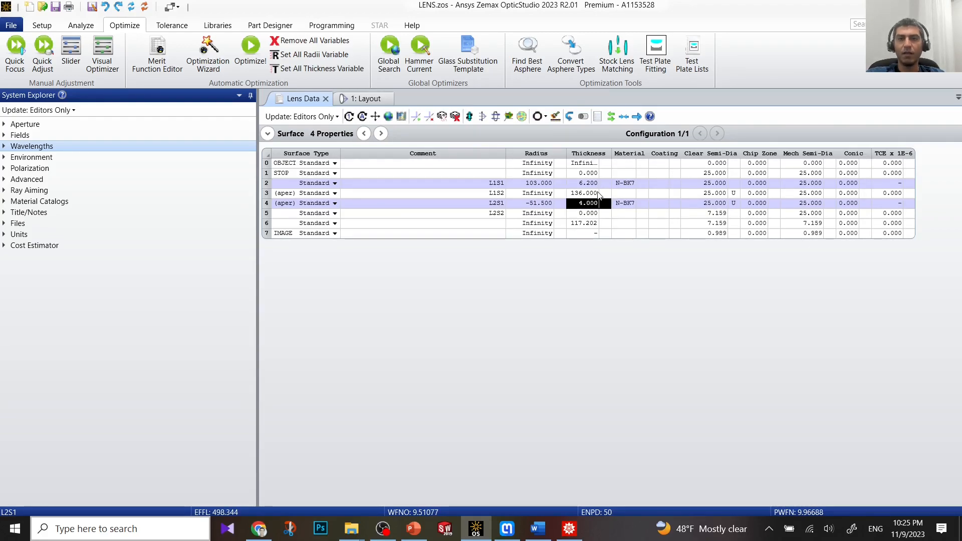
- Set the thickness of the L1S2 surface to 135.8 in the lens data
double_click(578, 193)
drag(572, 194, 607, 194)
text(13)
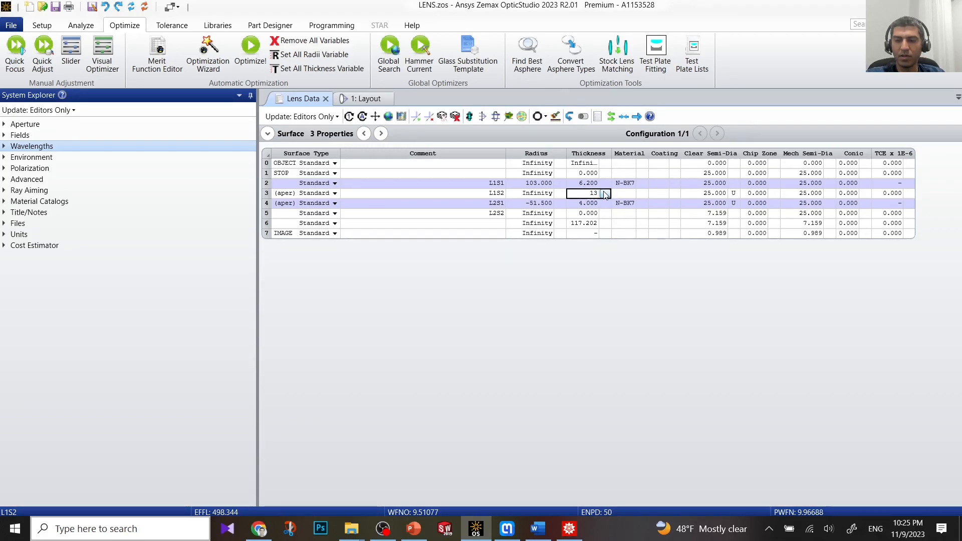
text(5.8)
key(Return)
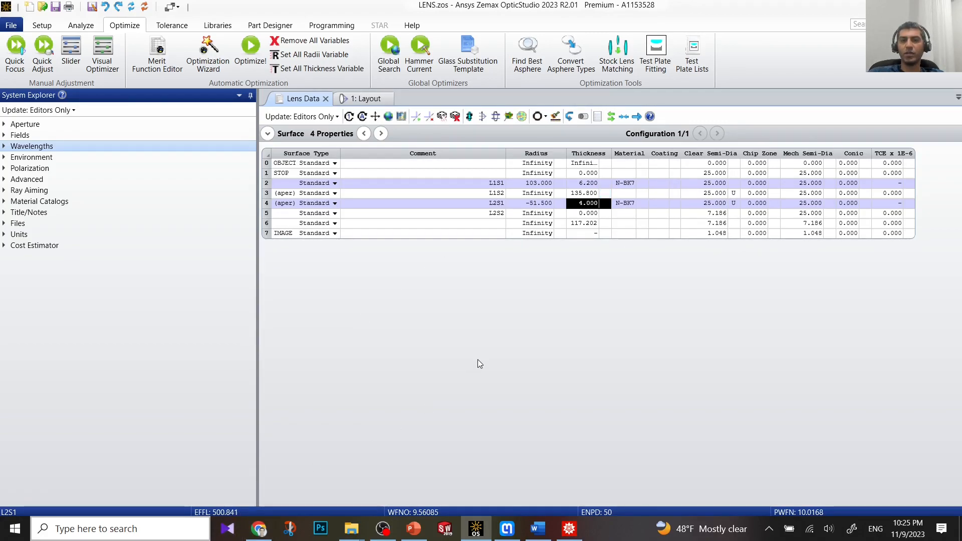
- Refocus the two-lens system with Quick Focus and examine the rays from the second lens to the image in the layout view
click(365, 98)
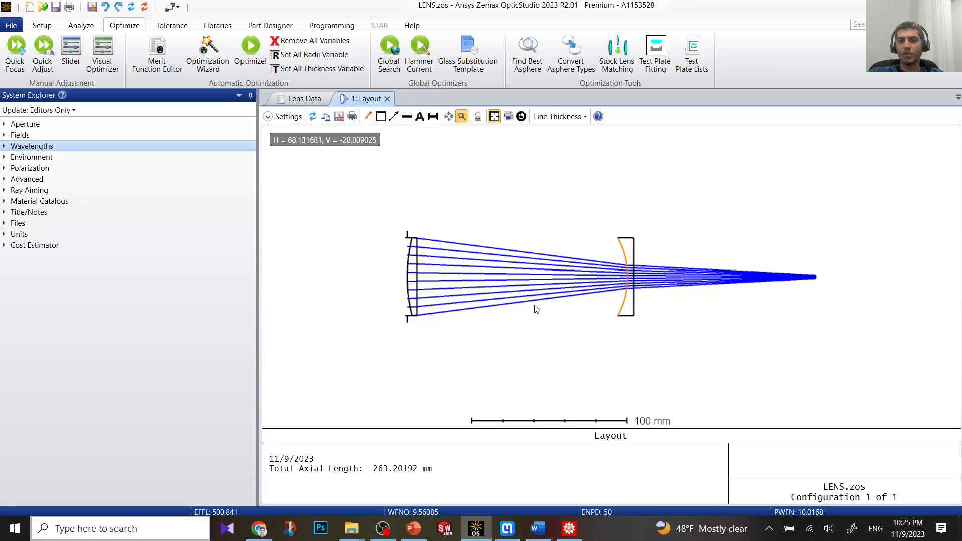
click(15, 55)
click(457, 287)
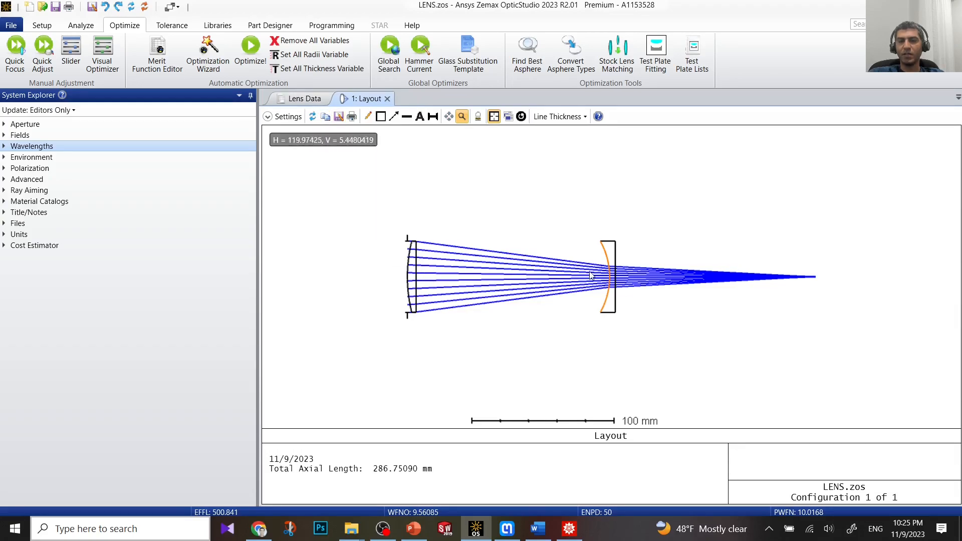
scroll(617, 283, down, 1)
scroll(621, 284, up, 3)
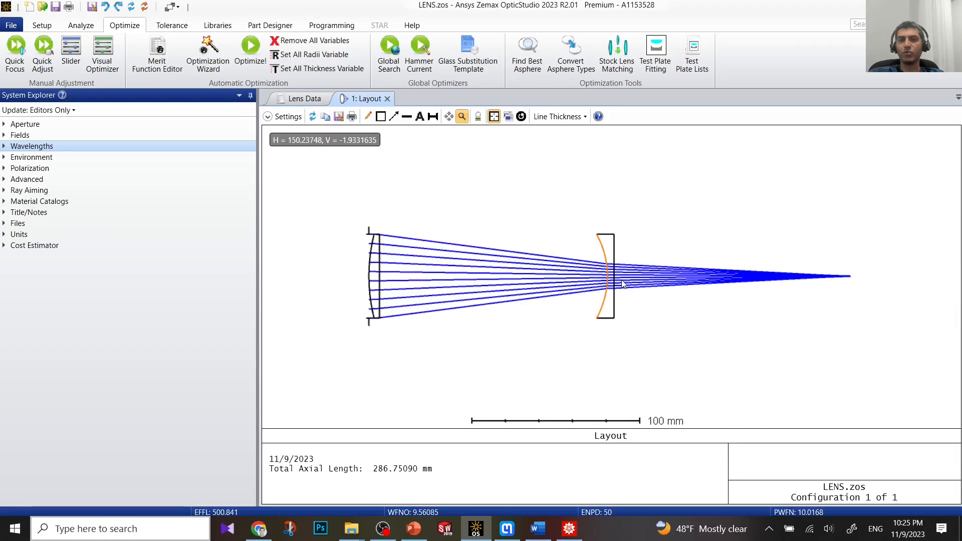